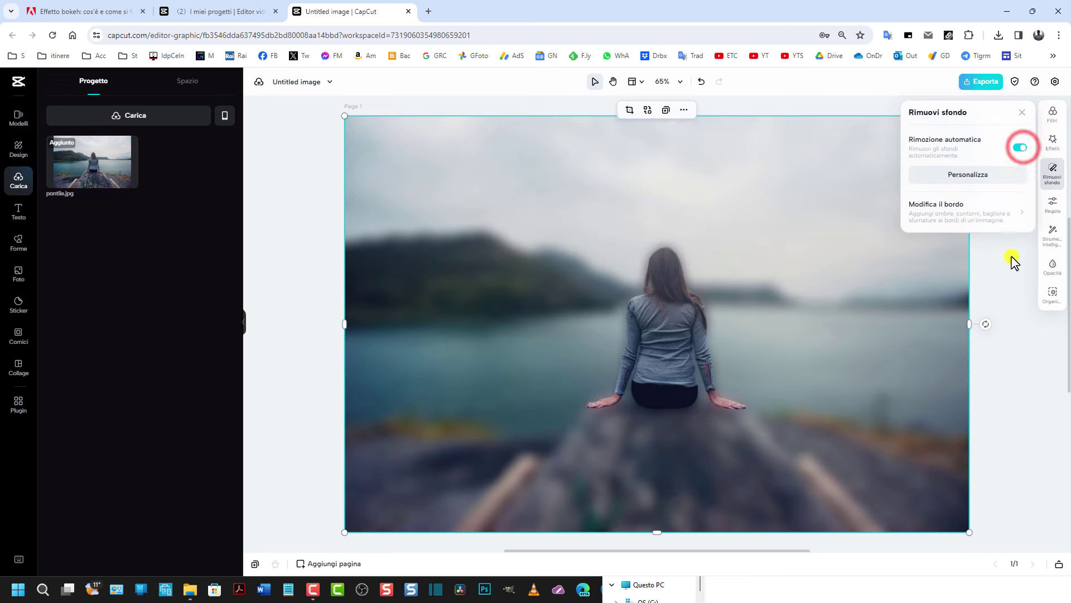
- Export the blurred-background image in JPEG format and download it
left_click(1011, 259)
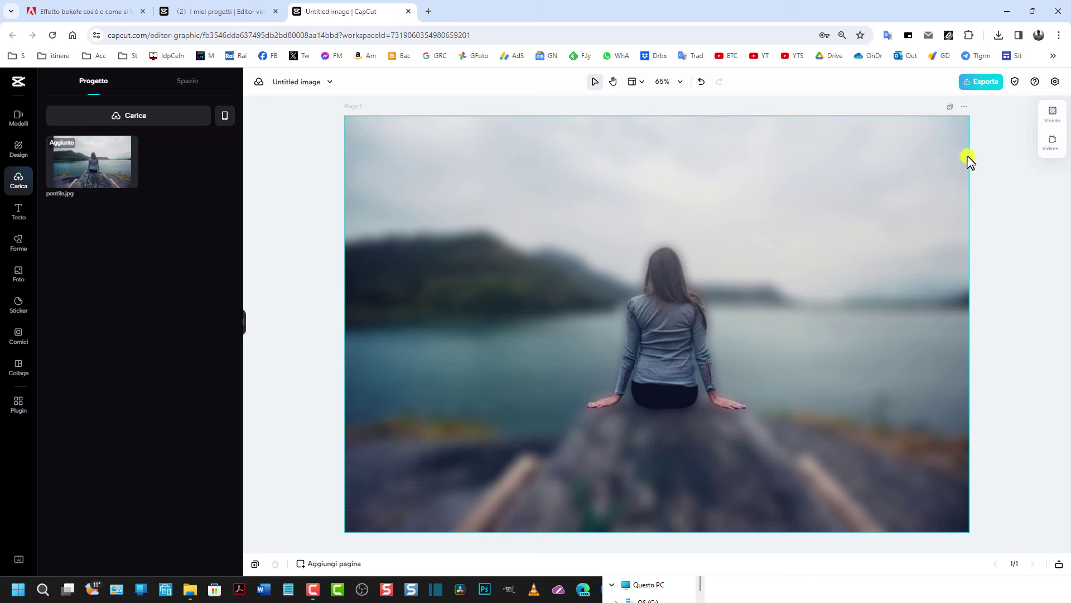
left_click(993, 83)
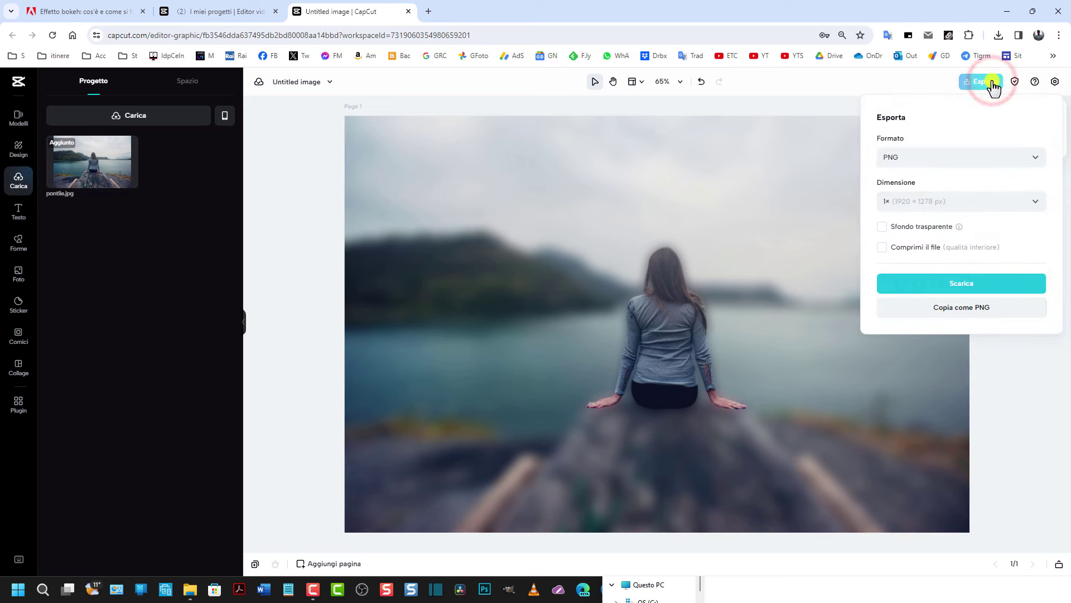
left_click(1038, 160)
left_click(895, 193)
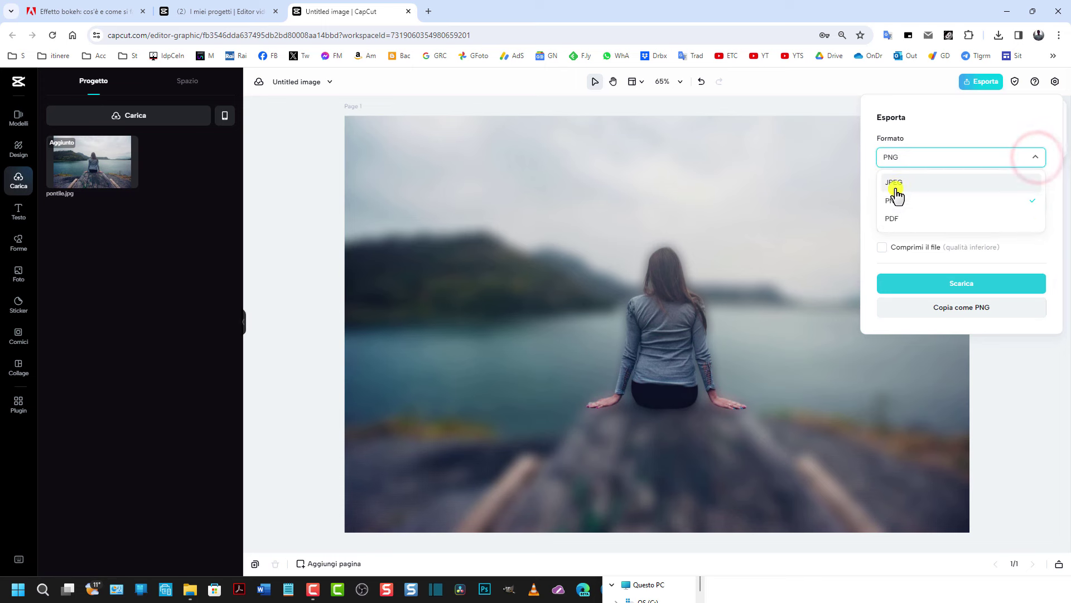
left_click(991, 288)
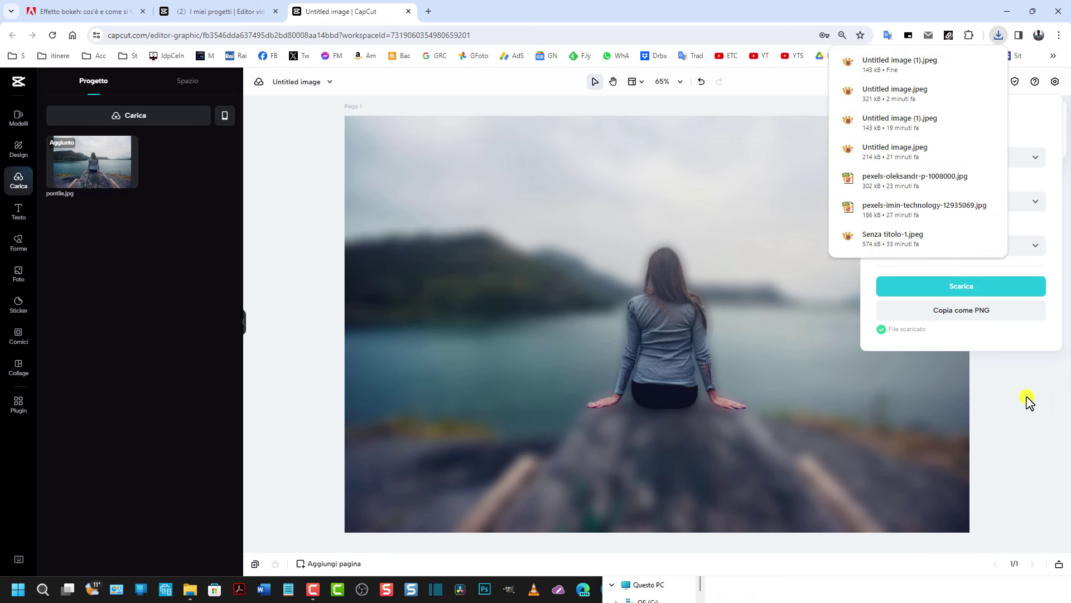
- Switch to the Downloads folder and view "Untitled image.jpeg" and "Untitled image (1).jpeg" in the image viewer
left_click(792, 598)
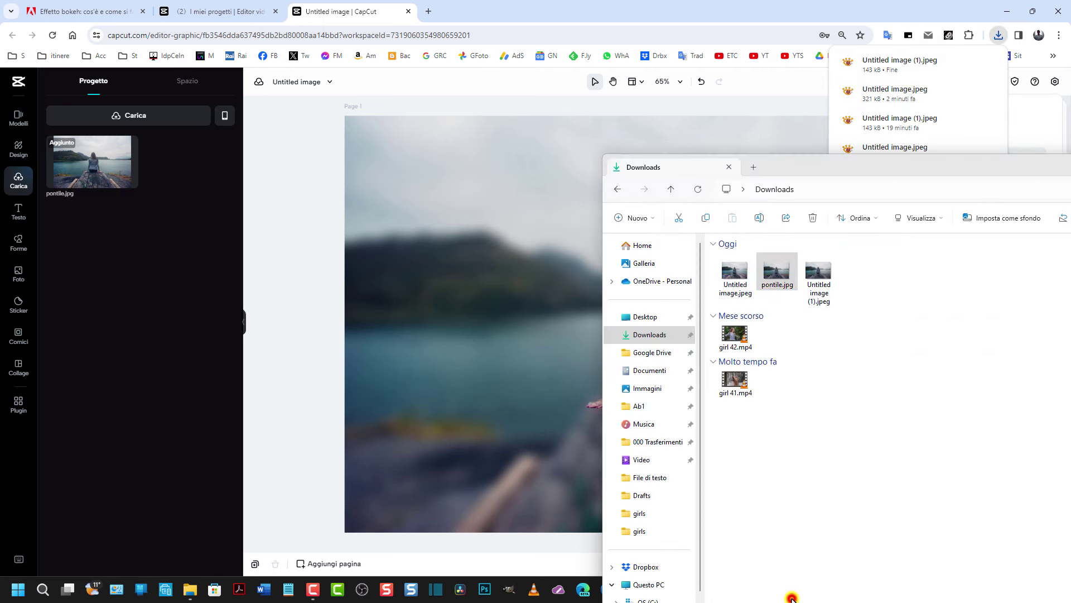
left_click_drag(818, 167, 490, 96)
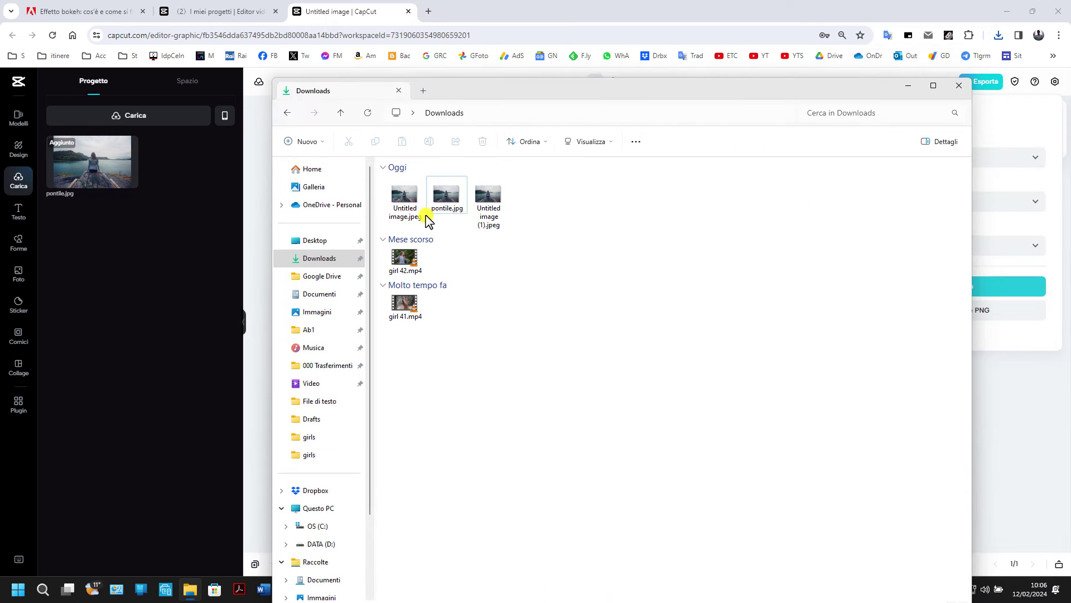
double_click(411, 198)
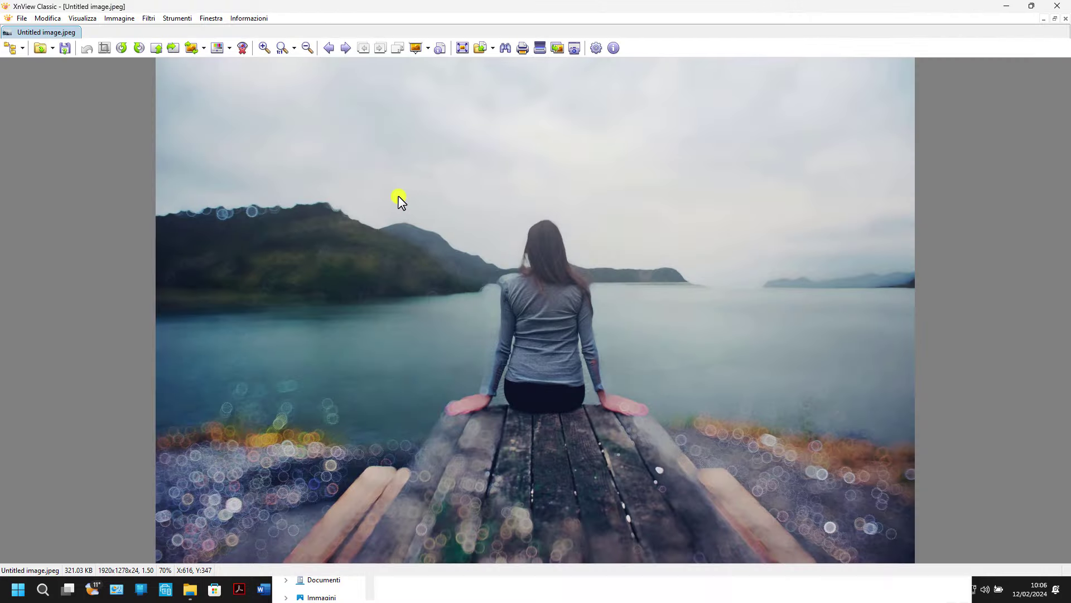
left_click(427, 595)
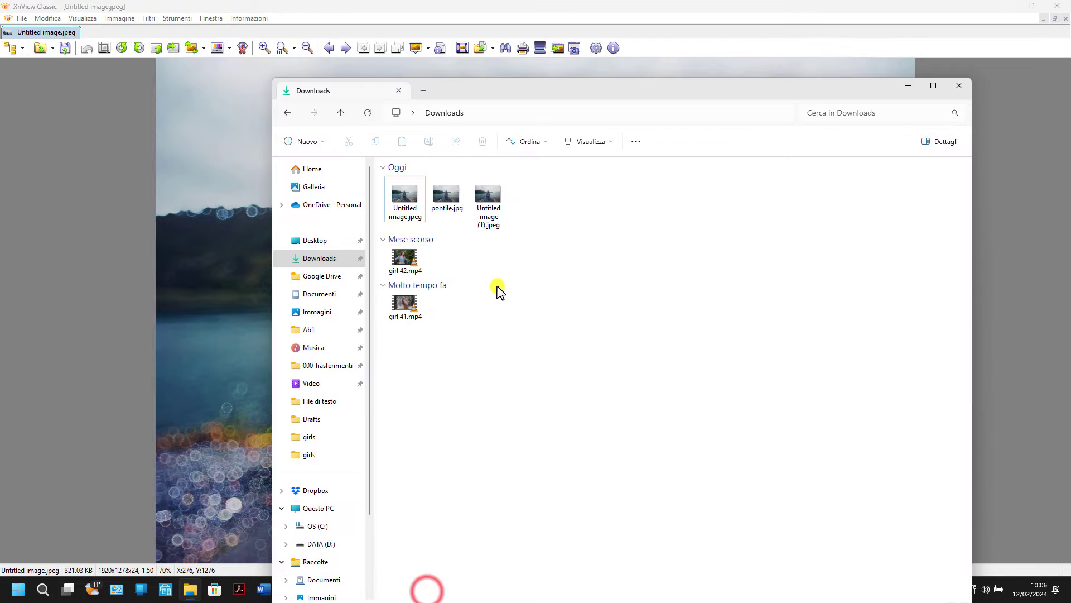
double_click(488, 196)
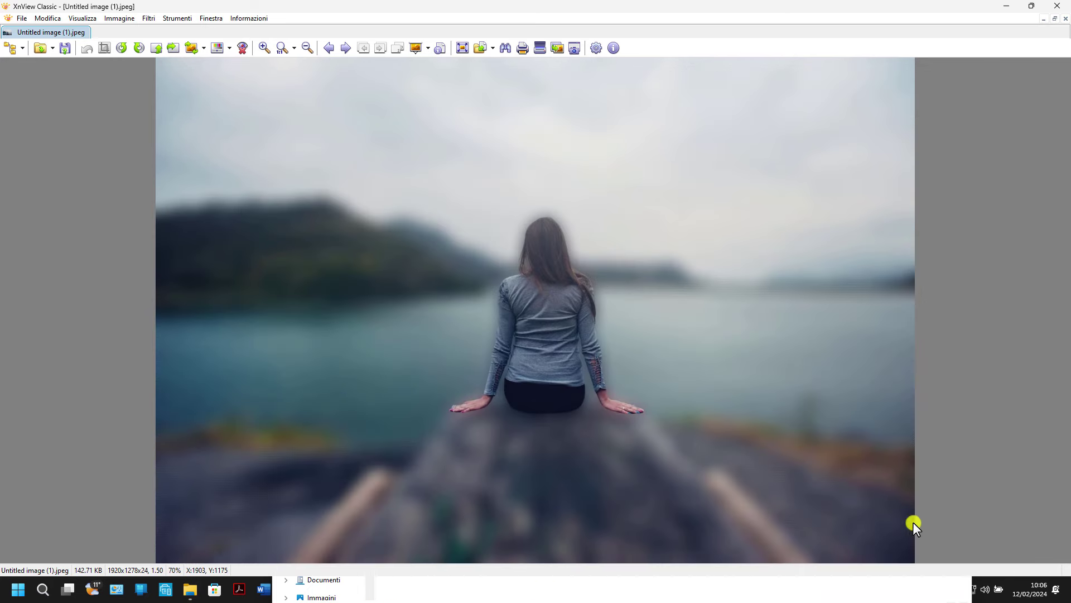
- Compare the two exported images in XnView, close both, and dismiss CapCut's export options
mouse_move(681, 589)
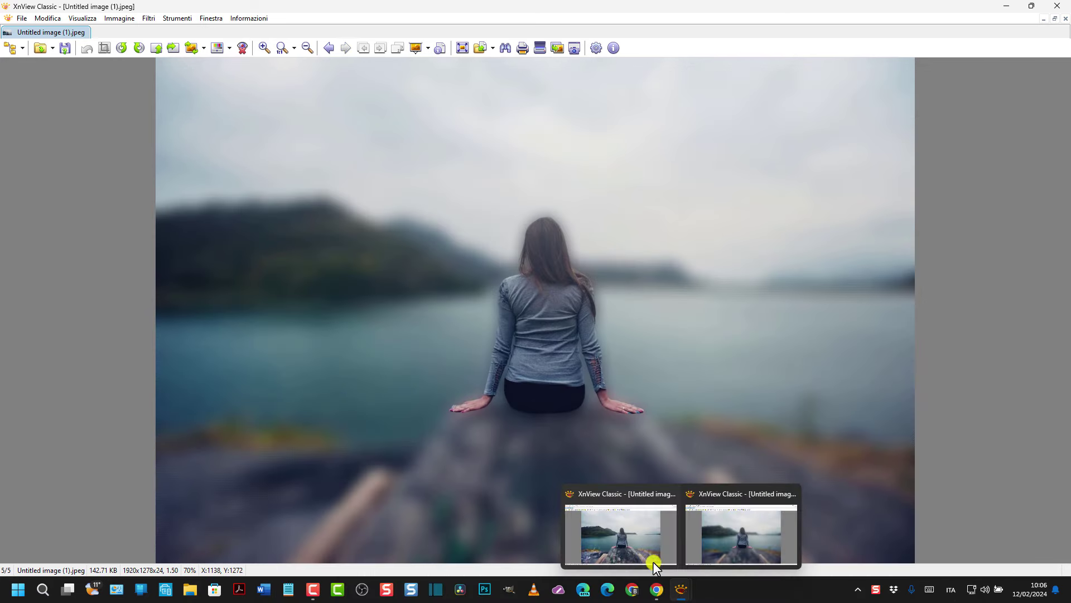
left_click(618, 538)
mouse_move(681, 589)
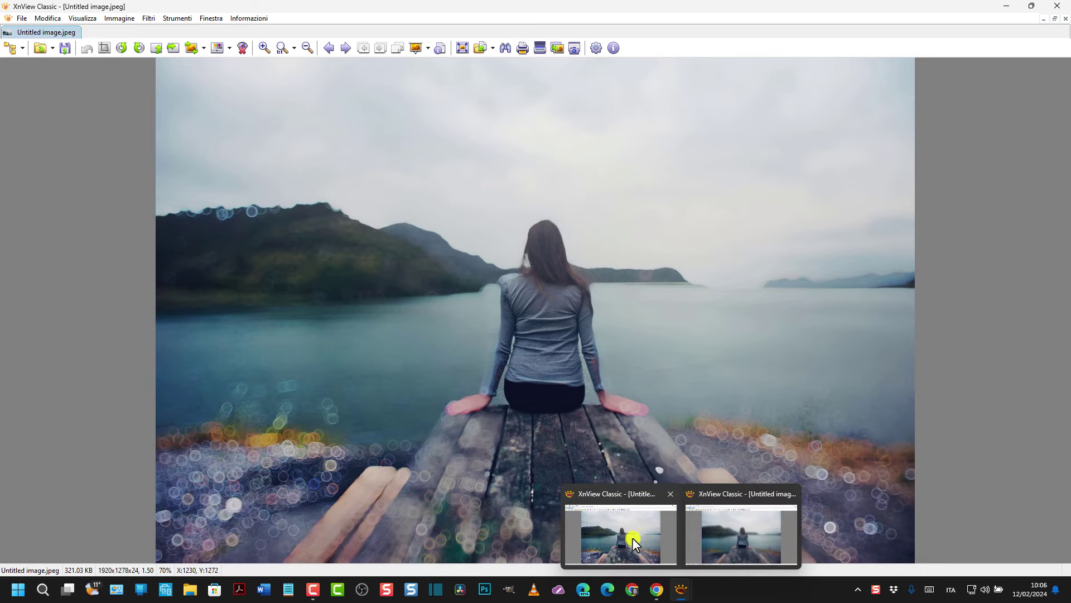
mouse_move(736, 535)
left_click(1063, 9)
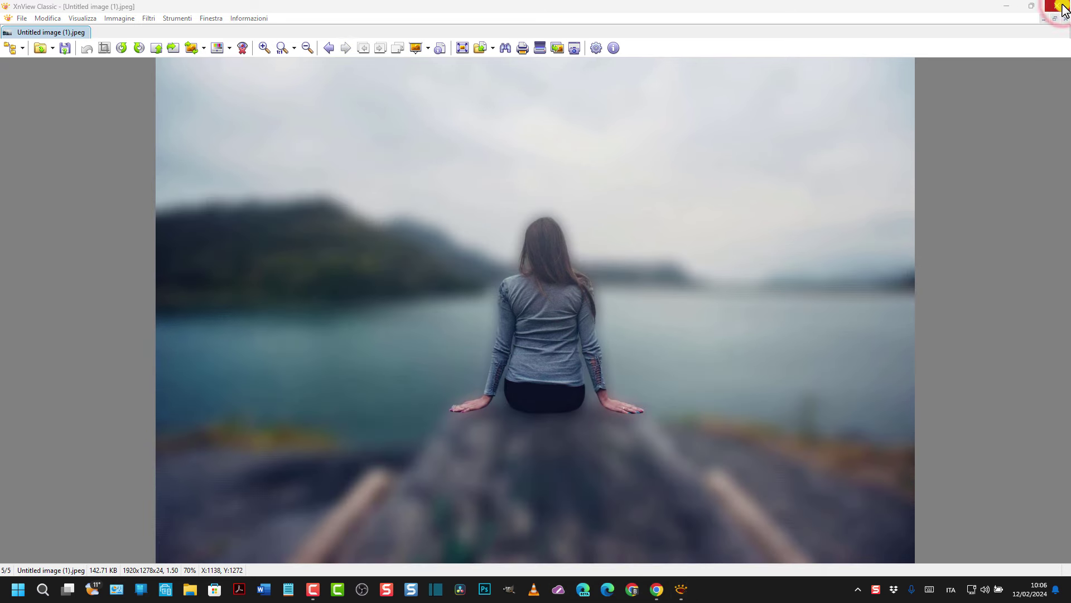
left_click(1064, 9)
left_click(848, 83)
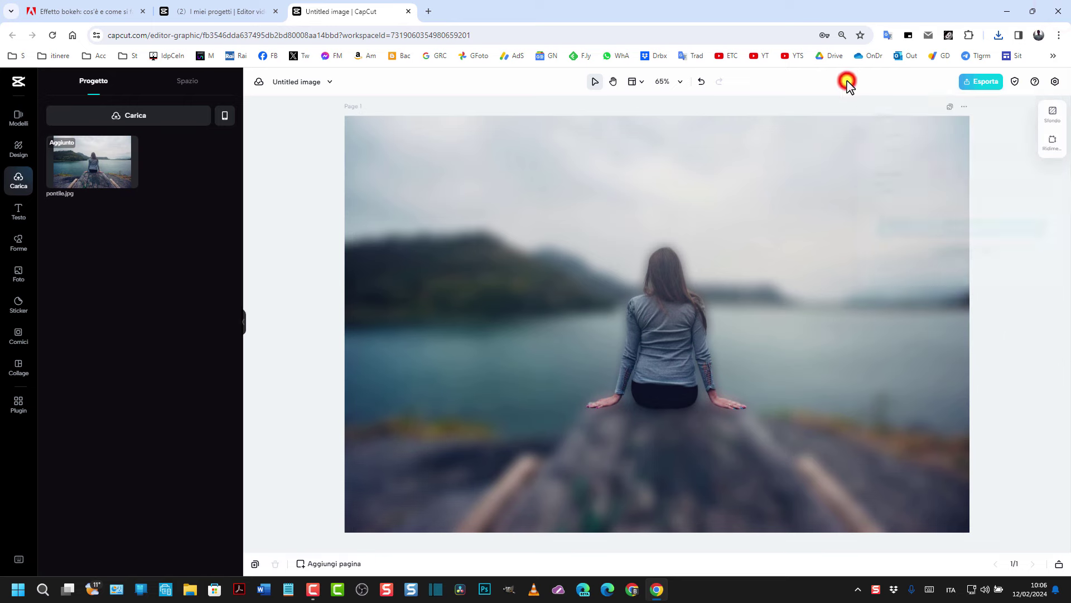
- Close the image project and create a new video project with a 16:9 aspect ratio
left_click(201, 15)
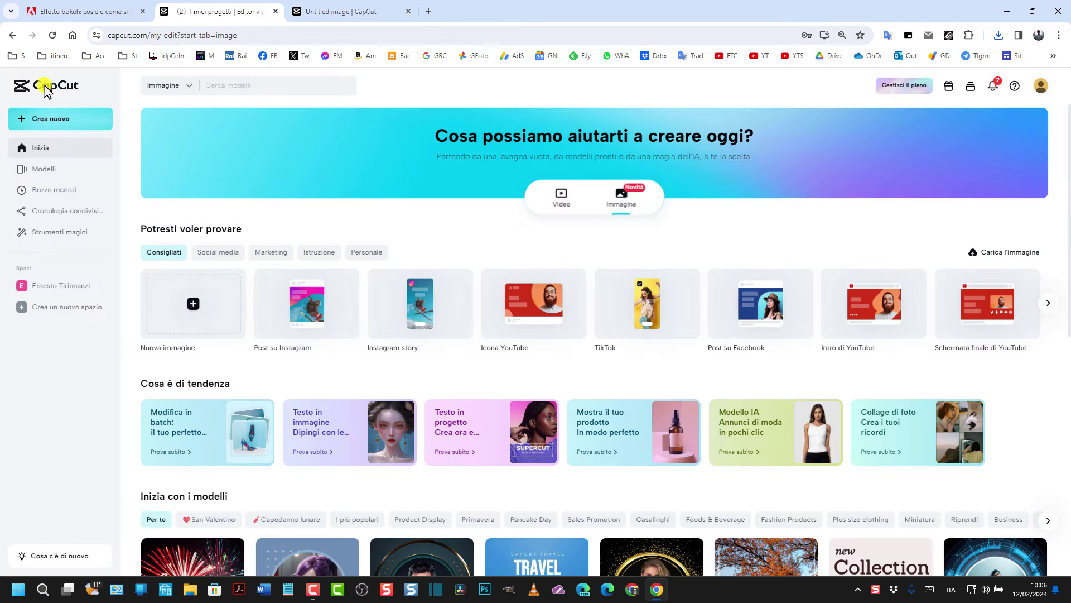
left_click(408, 11)
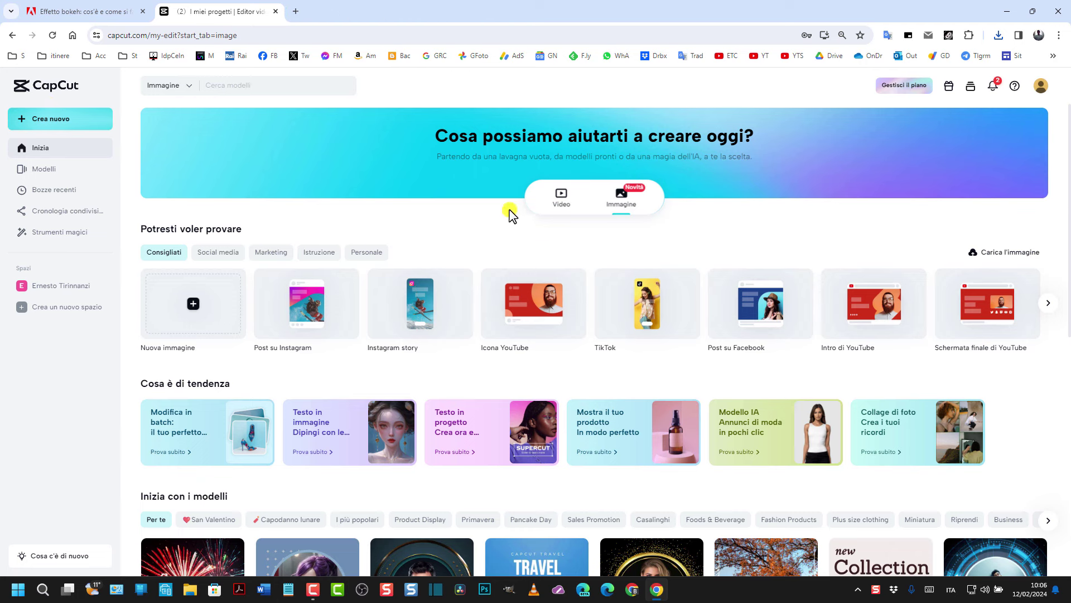
left_click(563, 199)
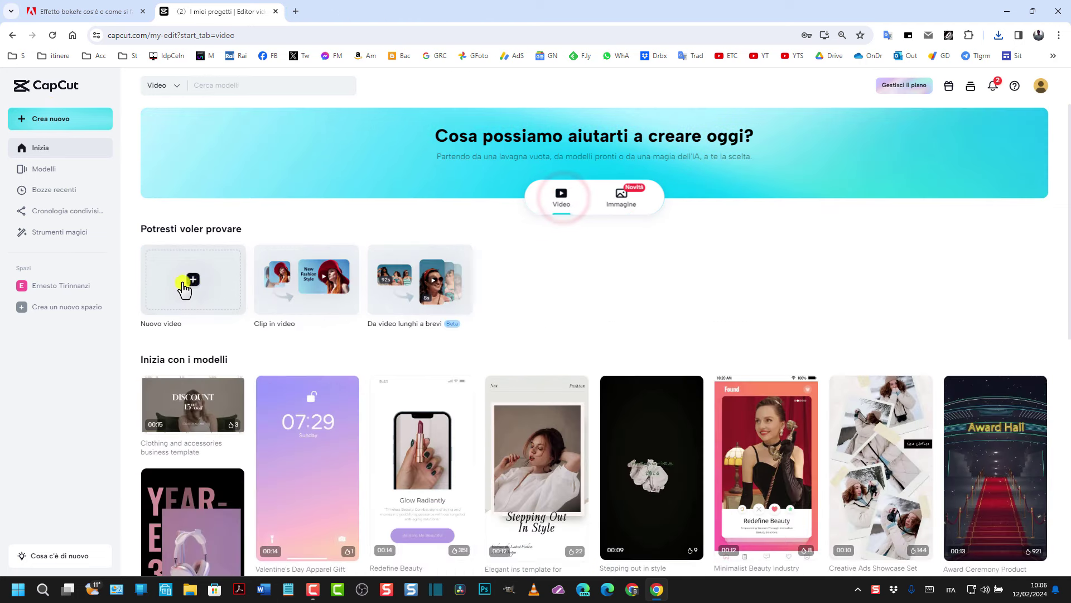
left_click(194, 285)
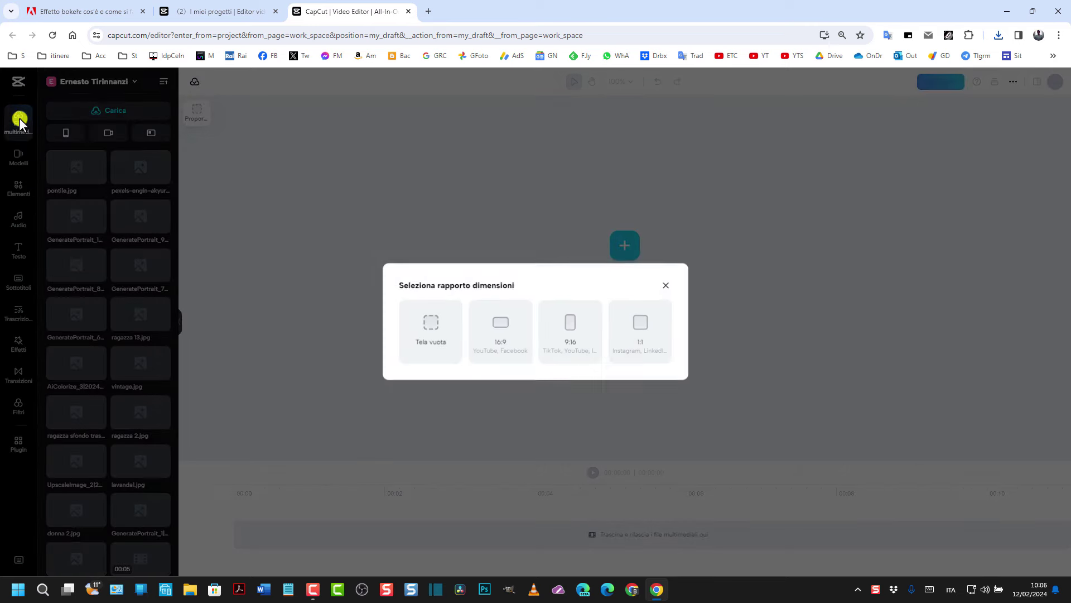
left_click(500, 329)
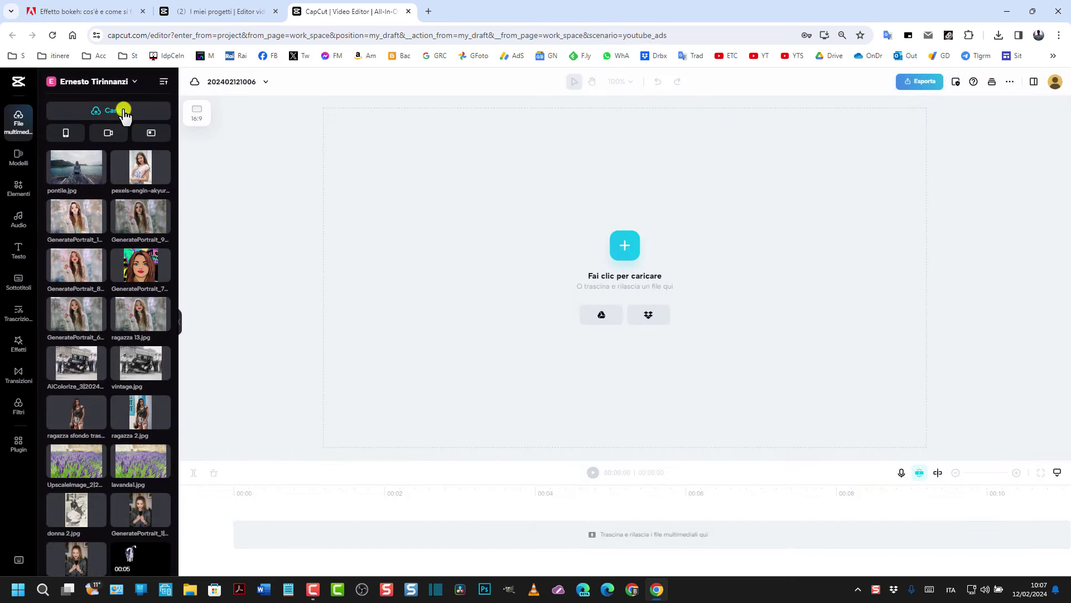
- Upload the videos "girl 41.mp4" and "girl 42.mp4" from the Downloads folder to the project media
mouse_move(119, 112)
left_click(107, 140)
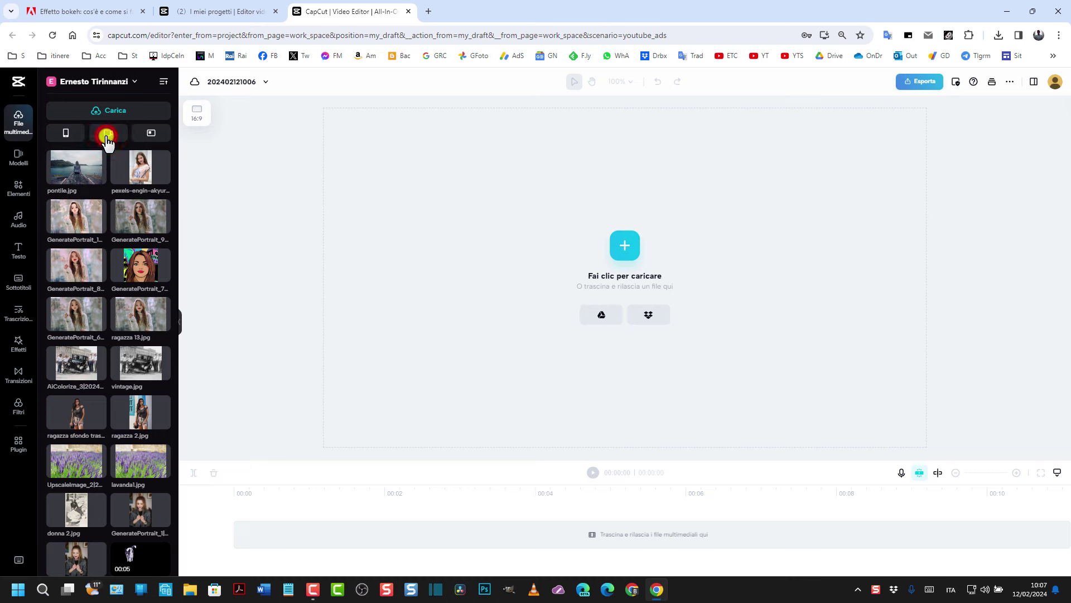
left_click(519, 287)
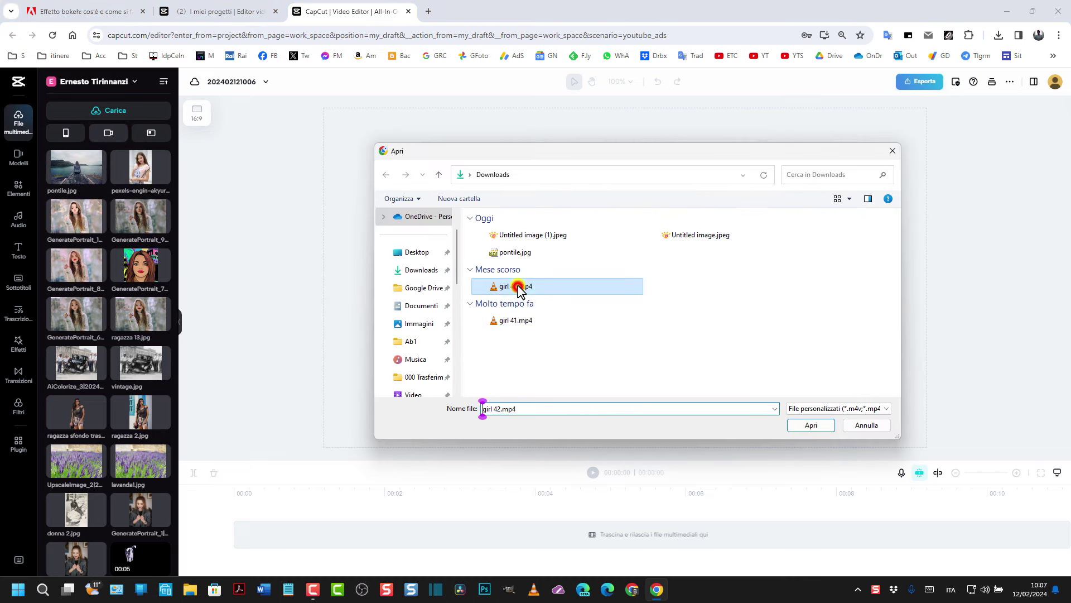
left_click(522, 322, "ctrl")
left_click(814, 427)
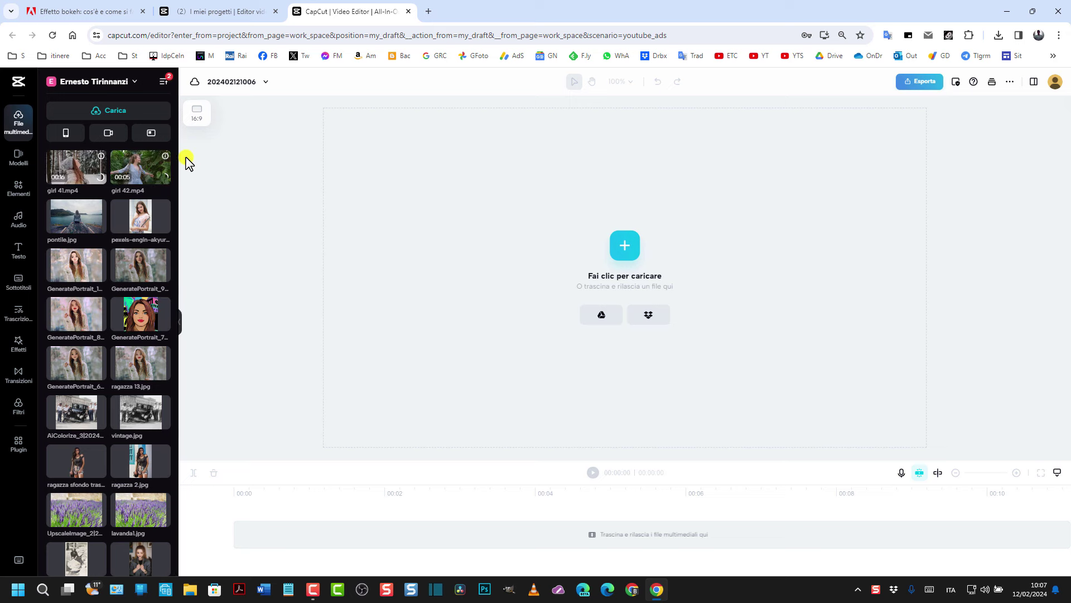
- Add "girl 41.mp4" to the timeline and play its first five seconds or so
left_click(70, 171)
left_click(370, 537)
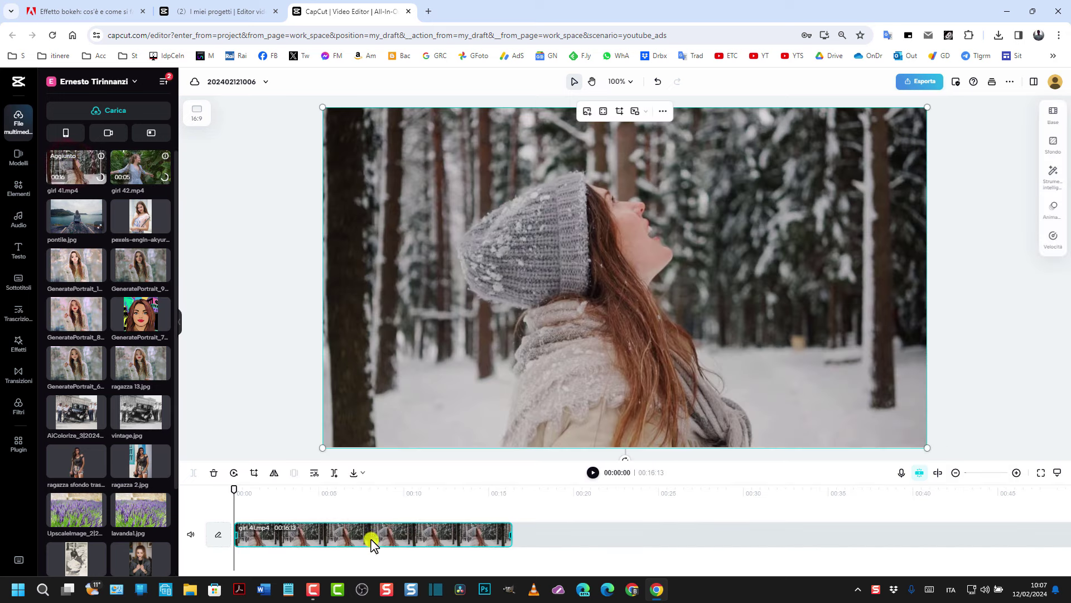
left_click(593, 474)
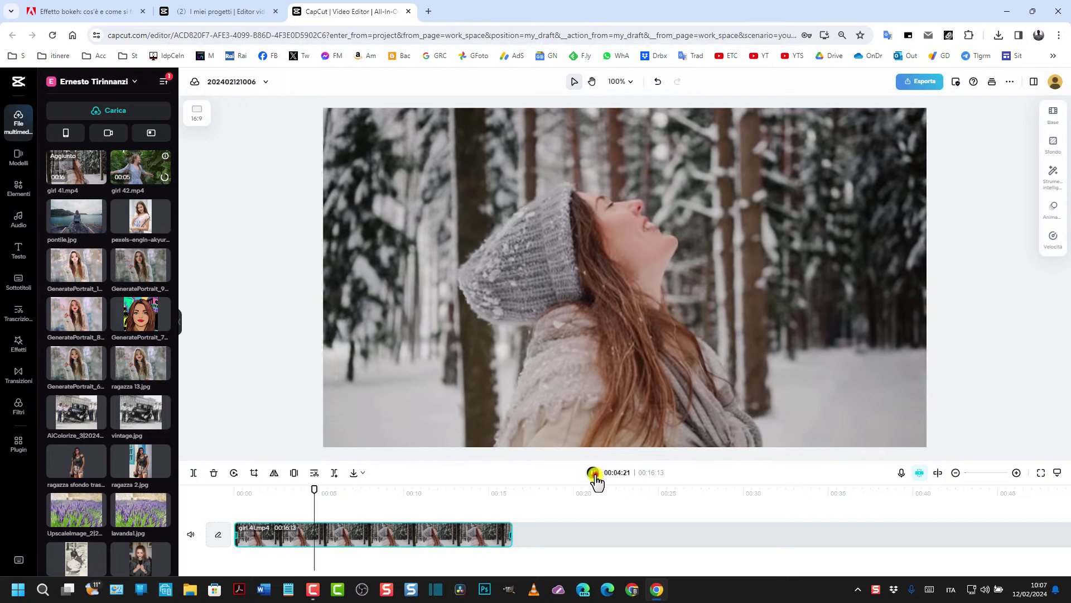
left_click(593, 473)
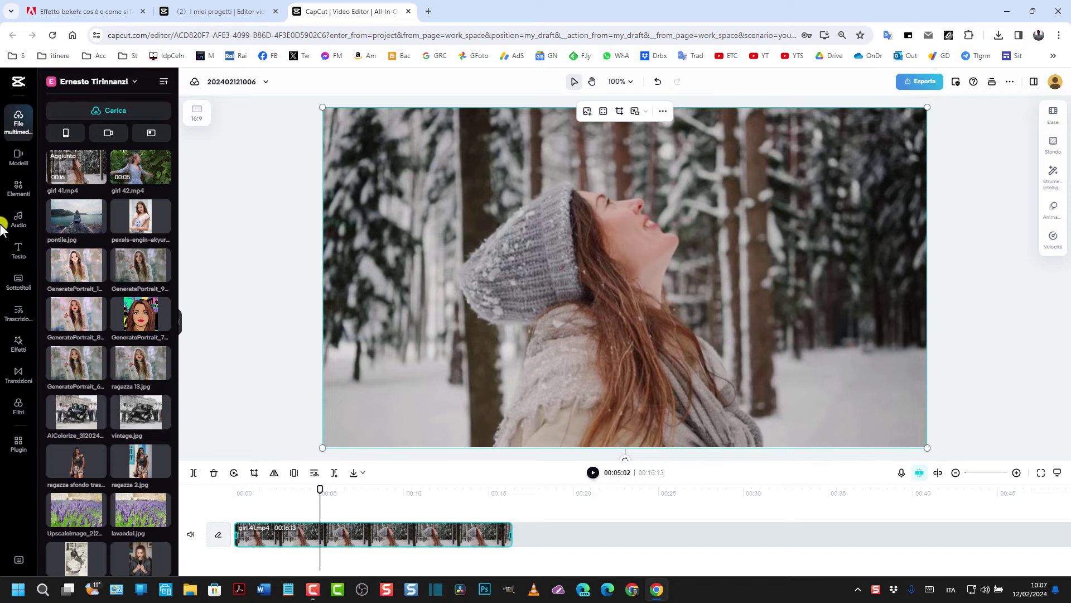
- Search the video effects for "sfoca" and look through the effects offered
left_click(21, 344)
left_click(110, 110)
type("sfoca")
scroll(123, 363, "down", 1)
scroll(125, 369, "down", 1)
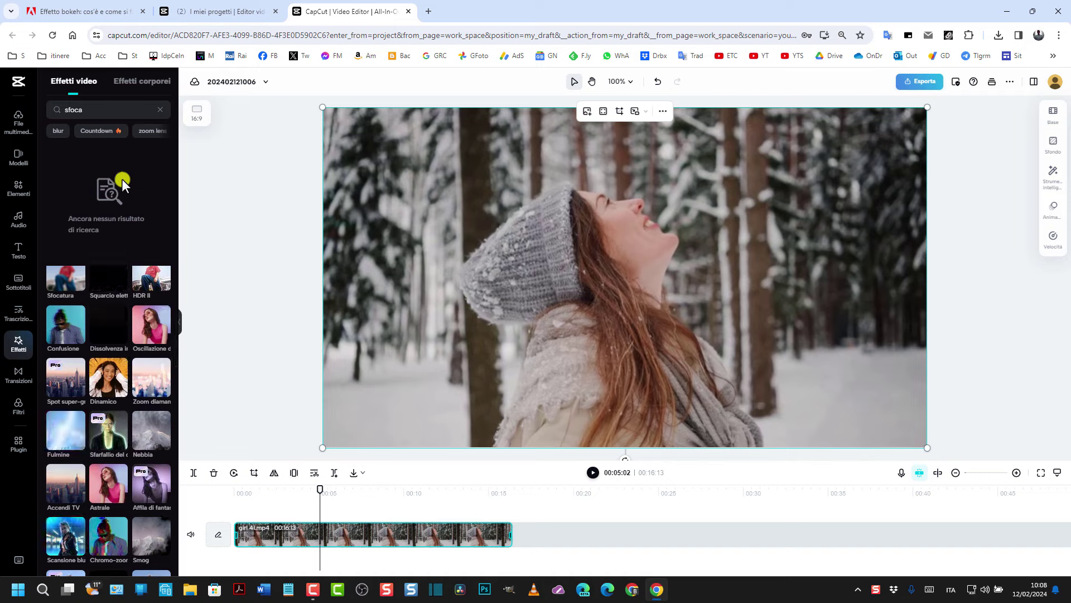
- Search the video effects for "bokeh"
left_click_drag(89, 109, 39, 107)
type("b")
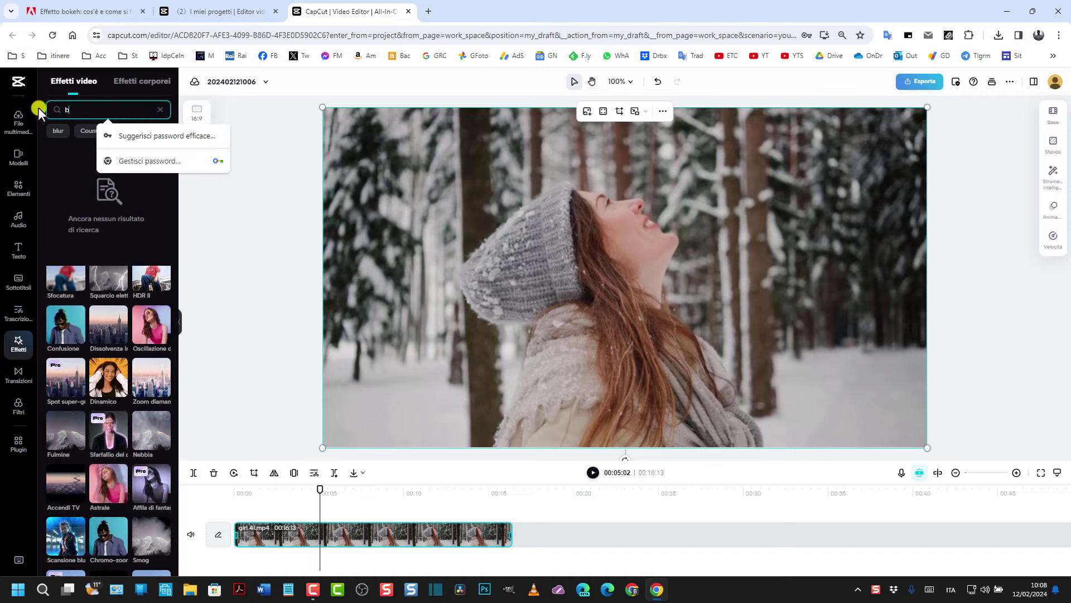
type("oke")
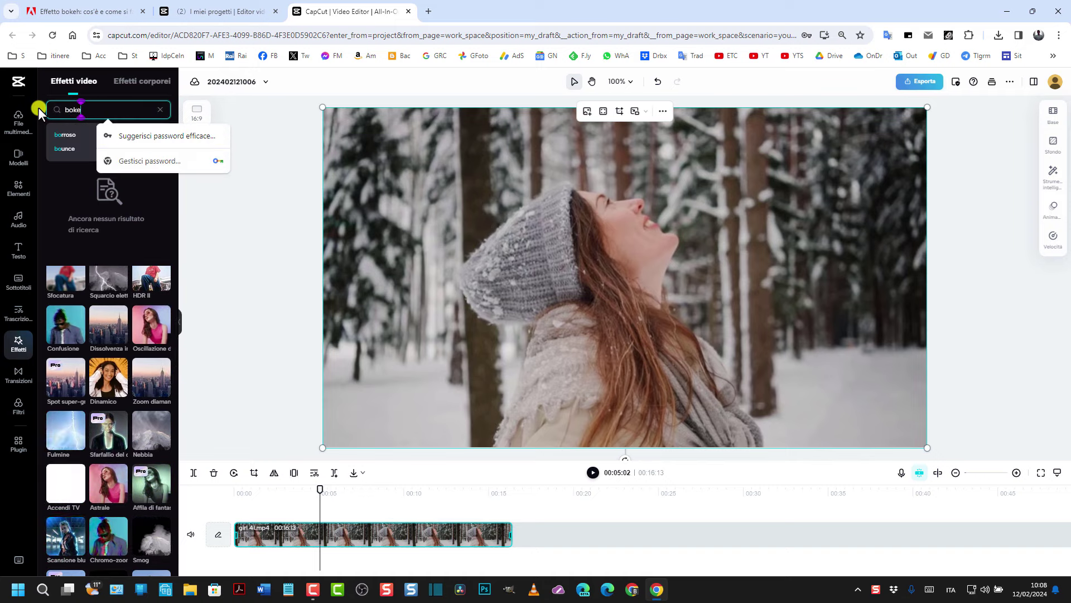
type("h")
key("Return")
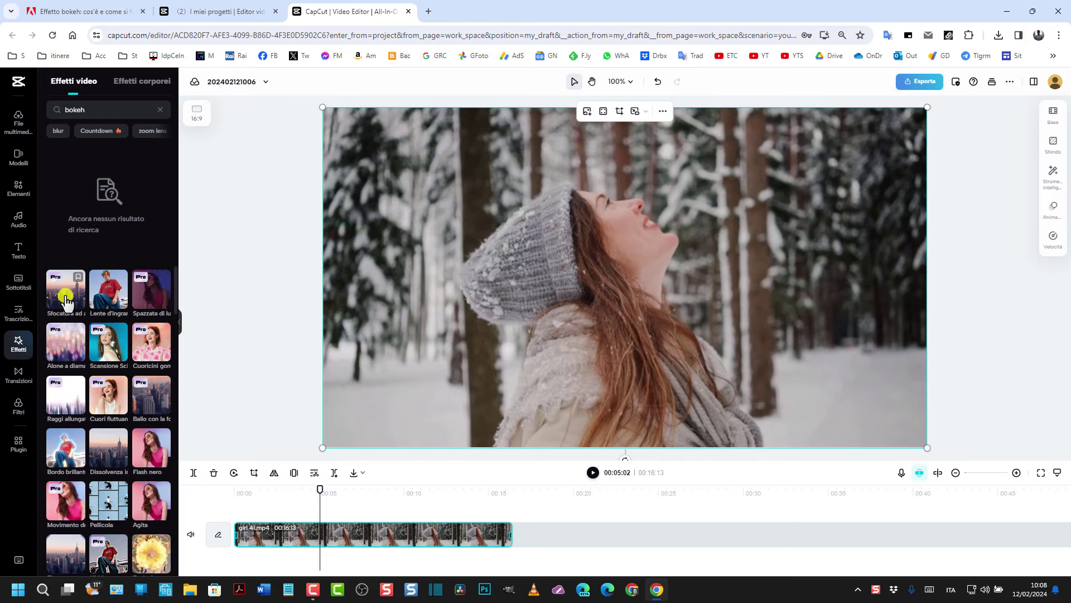
- Search the video effects for "sfoca" again and place the Sfocatura effect above the "girl 41.mp4" clip
double_click(90, 110)
type("s")
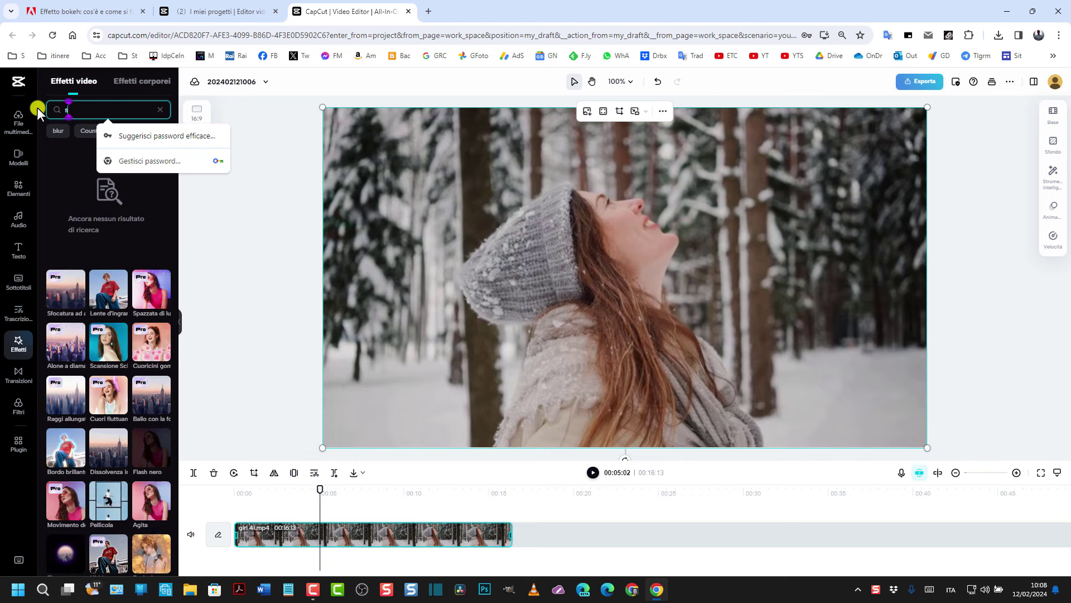
type("foca")
scroll(119, 356, "down", 1)
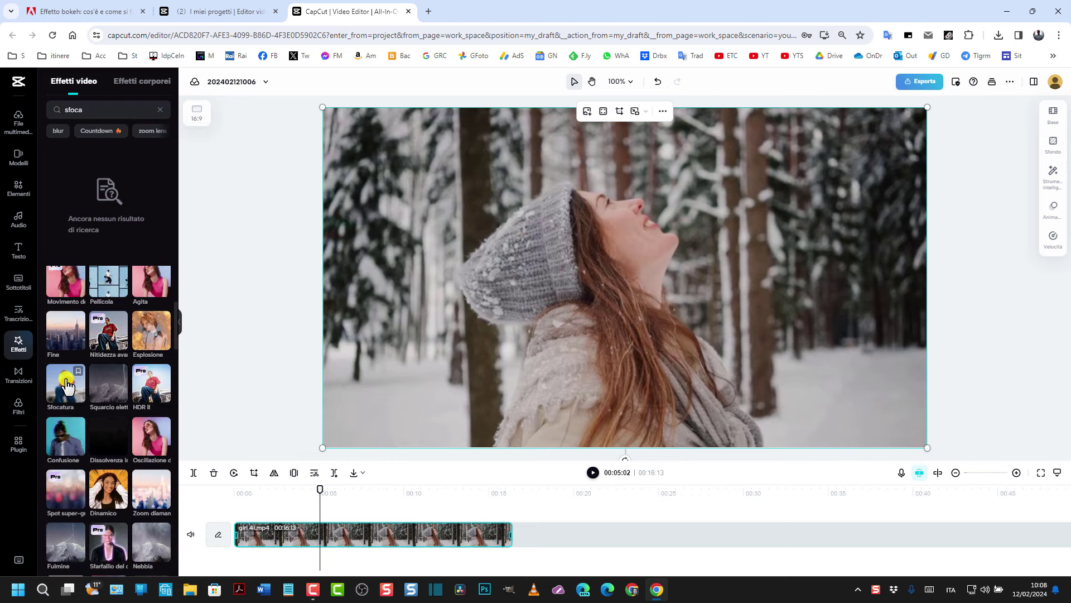
left_click_drag(66, 385, 305, 512)
- Extend the Sfocatura effect on the timeline to span the whole clip from start to end
left_click(302, 527)
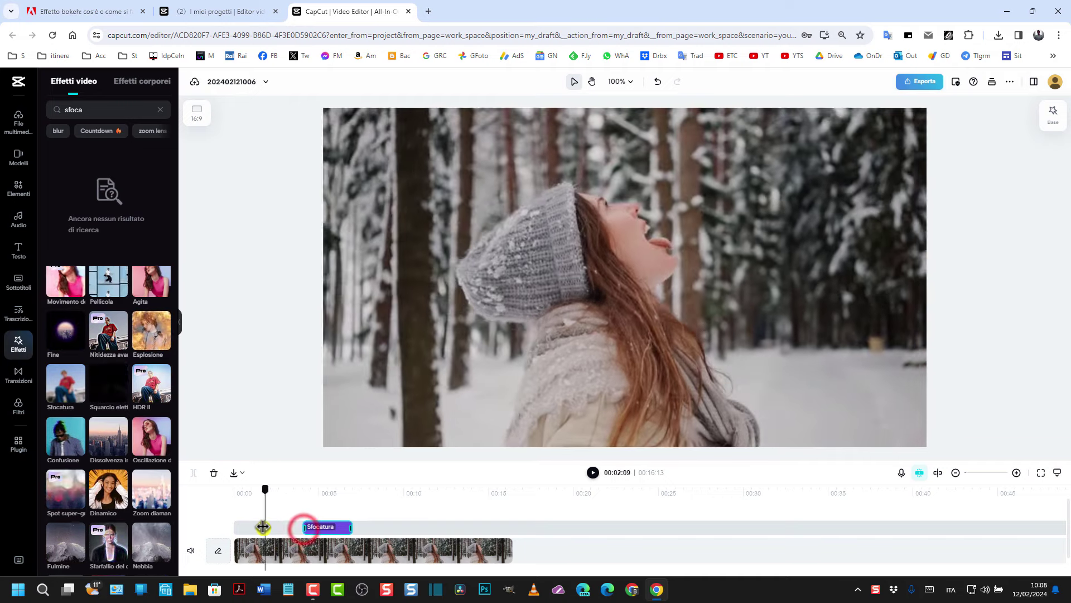
left_click_drag(305, 527, 235, 526)
left_click_drag(351, 527, 510, 527)
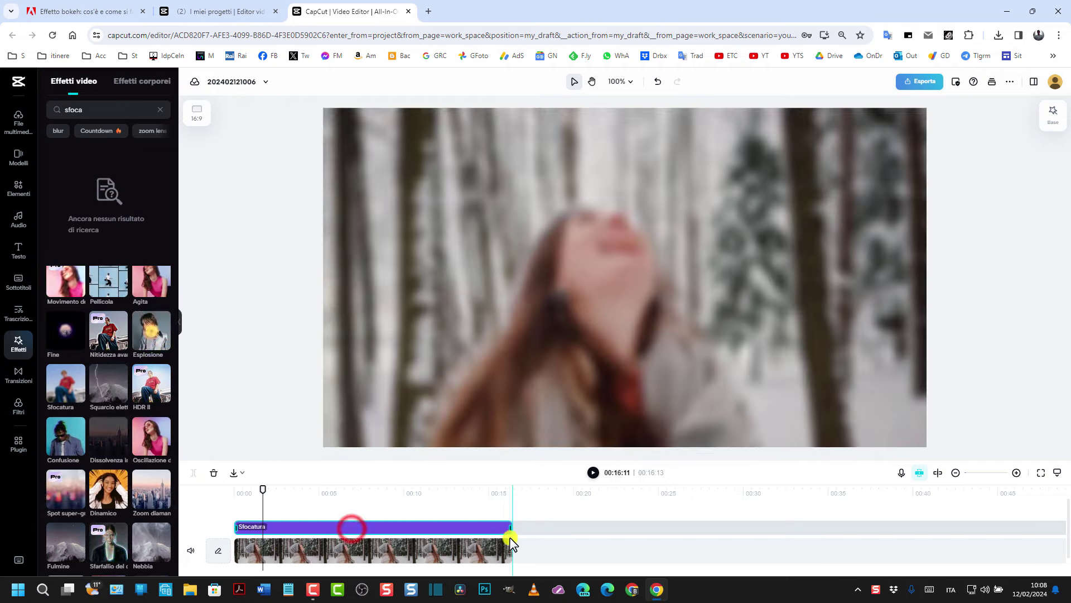
- Set the Sfocatura effect's blur intensity to 86
left_click(357, 525)
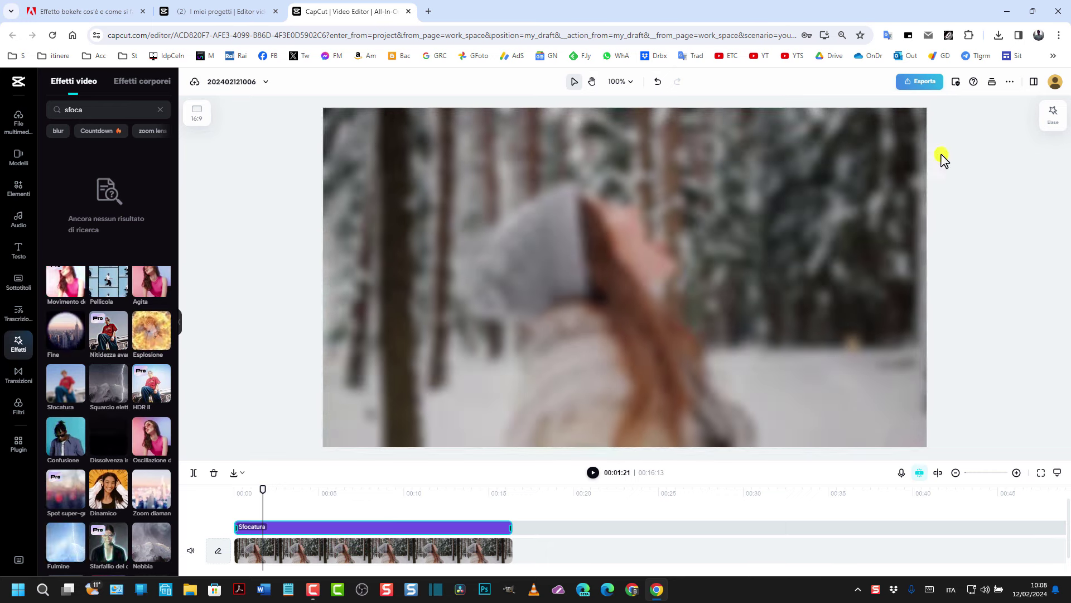
left_click(1054, 118)
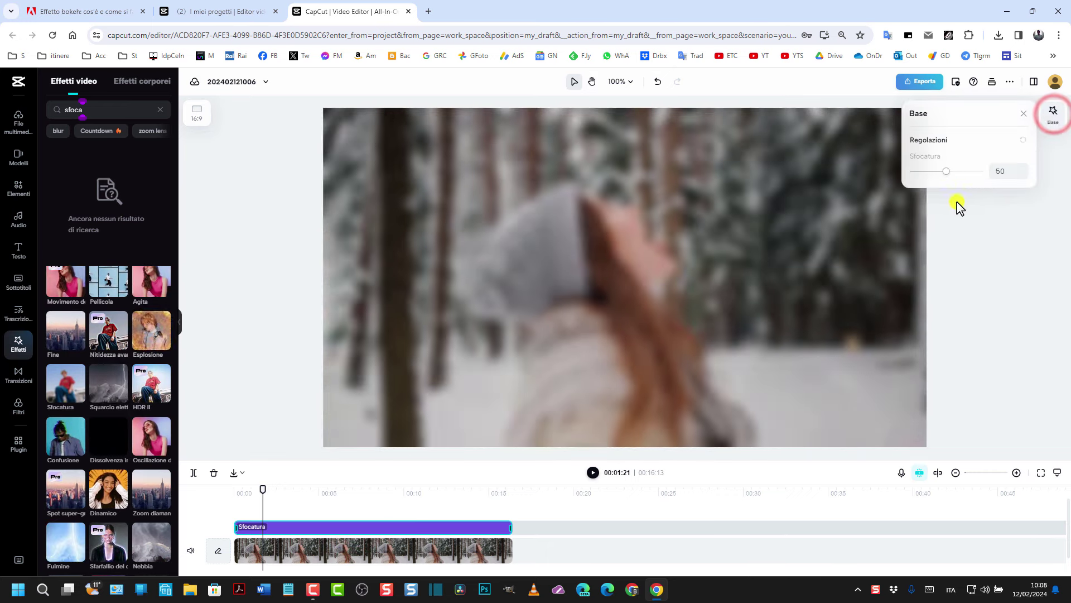
left_click_drag(949, 172, 966, 179)
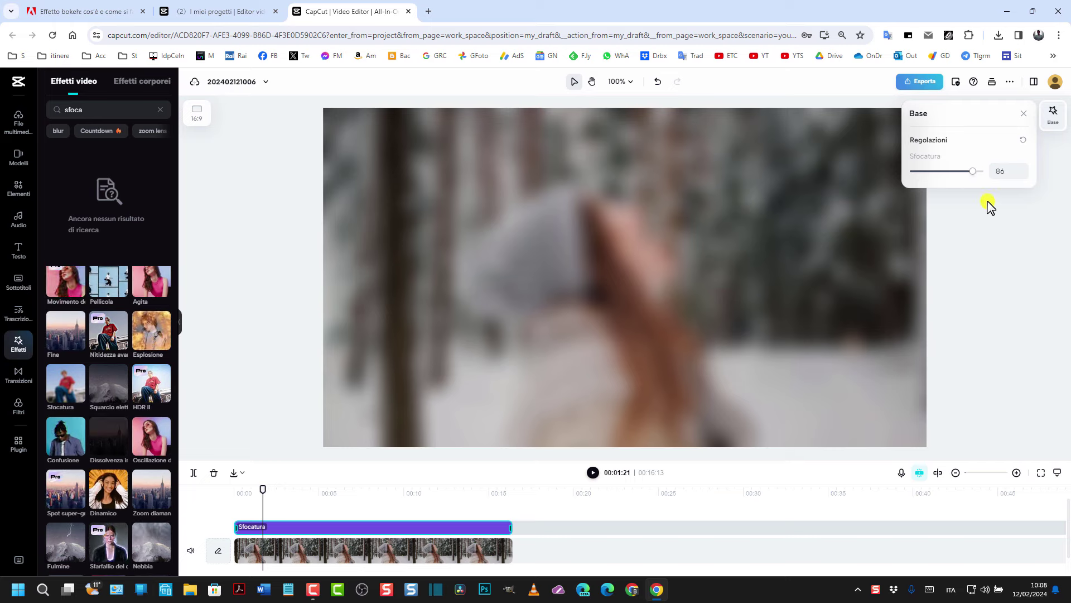
- Place a second copy of the "girl 41.mp4" clip at the start of the timeline, on a track above the Sfocatura effect
left_click(1012, 236)
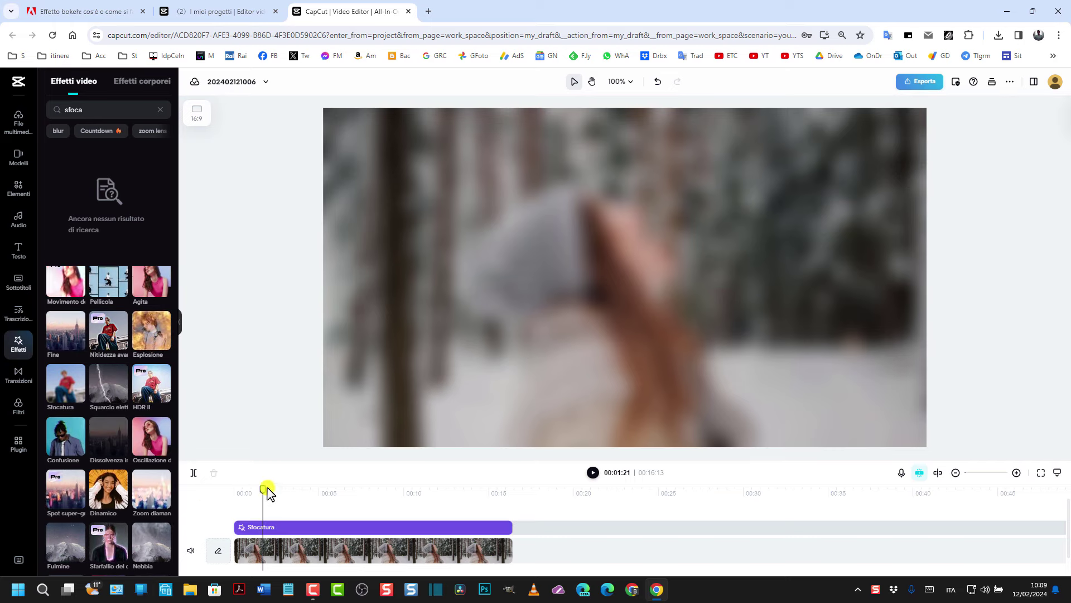
left_click_drag(263, 487, 232, 488)
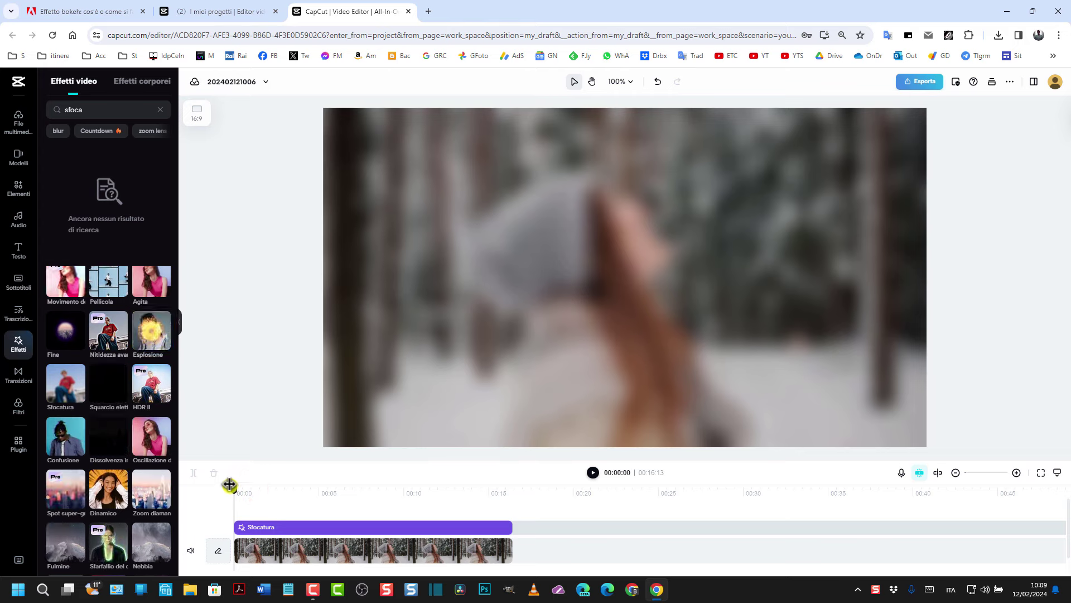
left_click(19, 121)
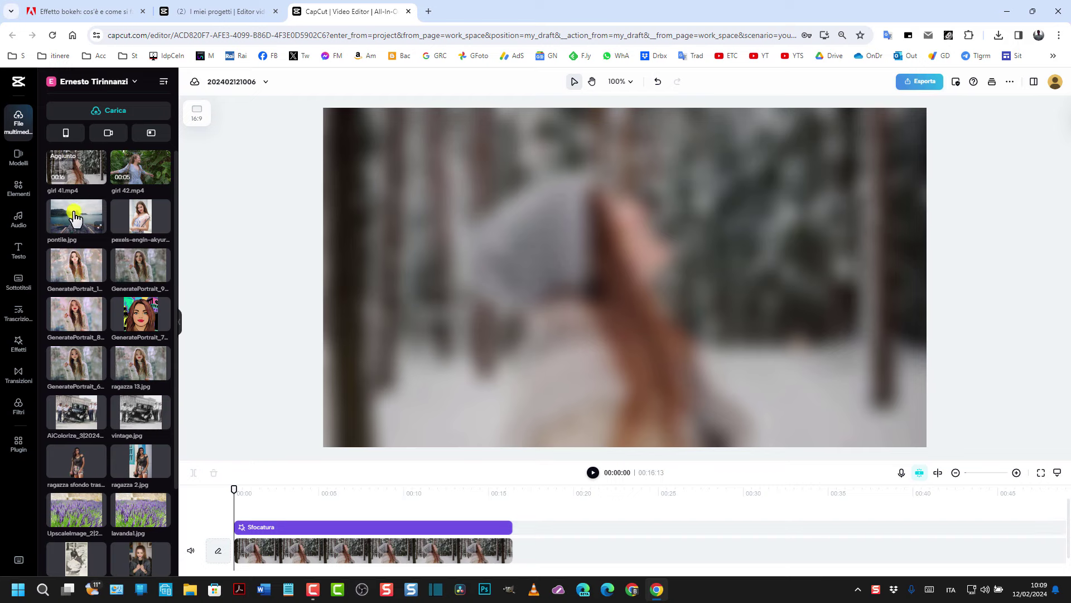
left_click_drag(63, 166, 254, 526)
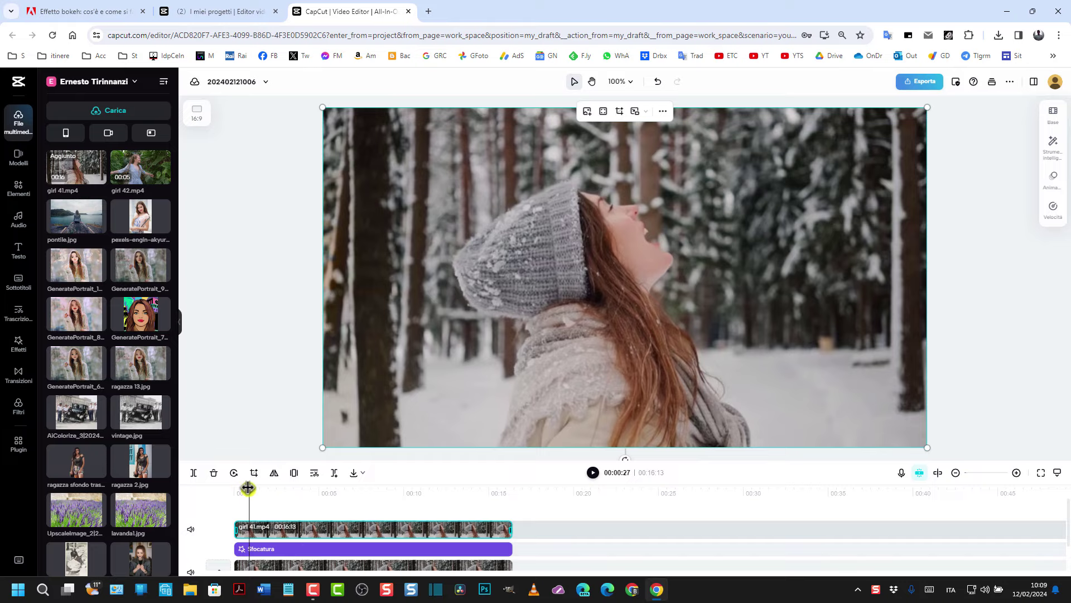
- Apply automatic background removal to the upper "girl 41.mp4" clip so only the subject stays sharp over the blur
left_click_drag(248, 487, 234, 489)
left_click(285, 527)
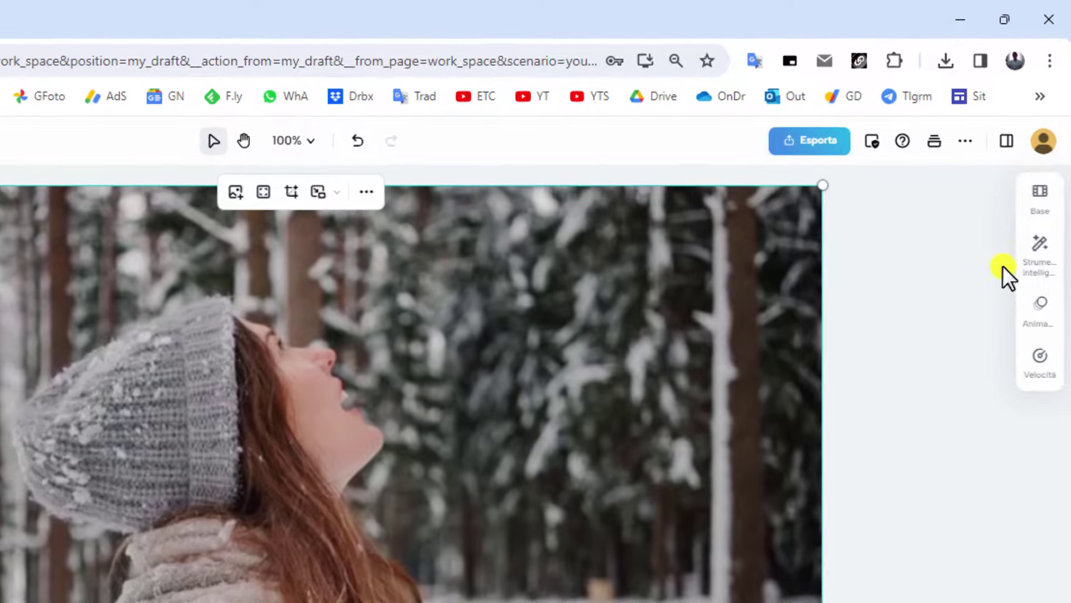
left_click(1043, 267)
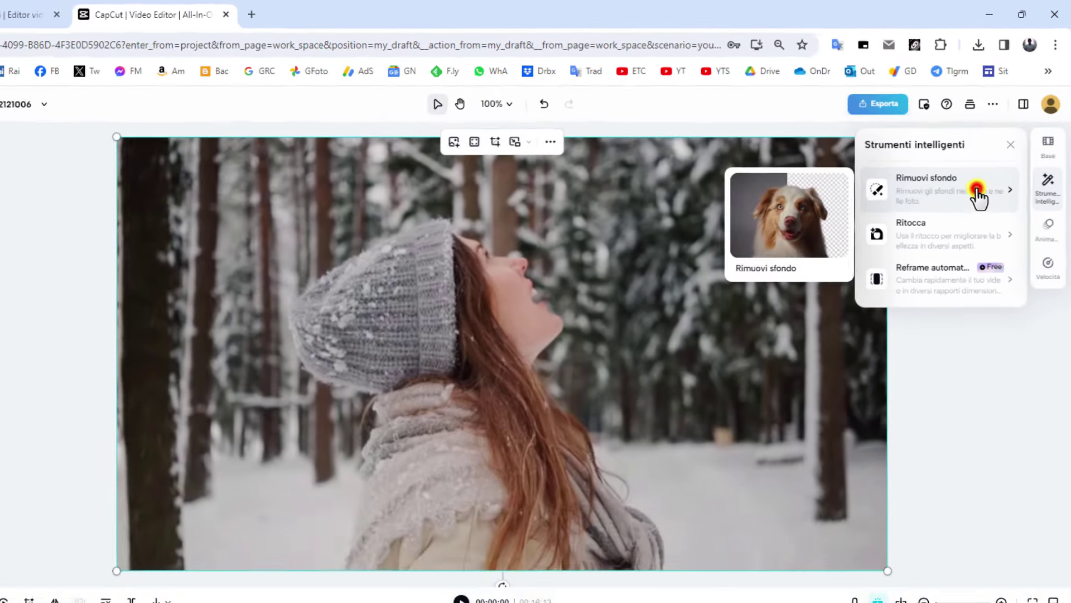
left_click(968, 261)
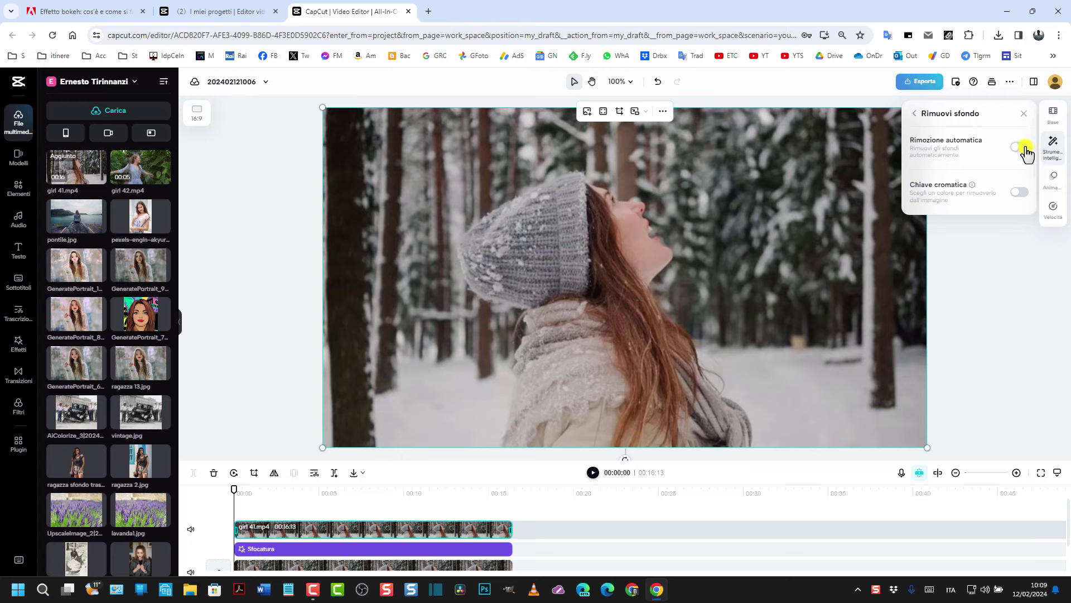
left_click(1024, 147)
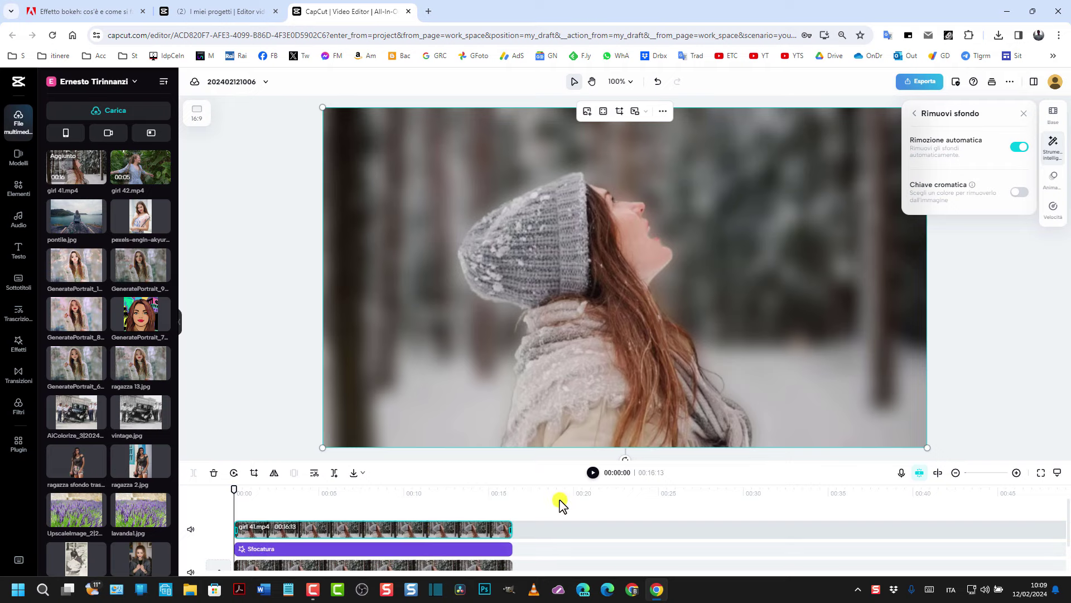
- Play back the video to check the blurred background around the subject
left_click(593, 473)
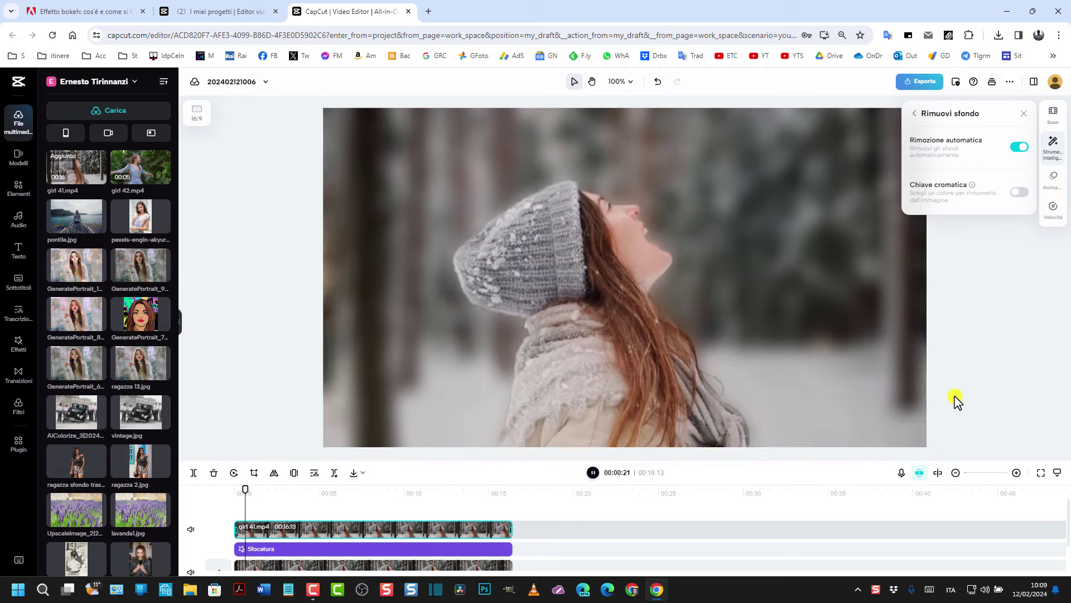
left_click(960, 389)
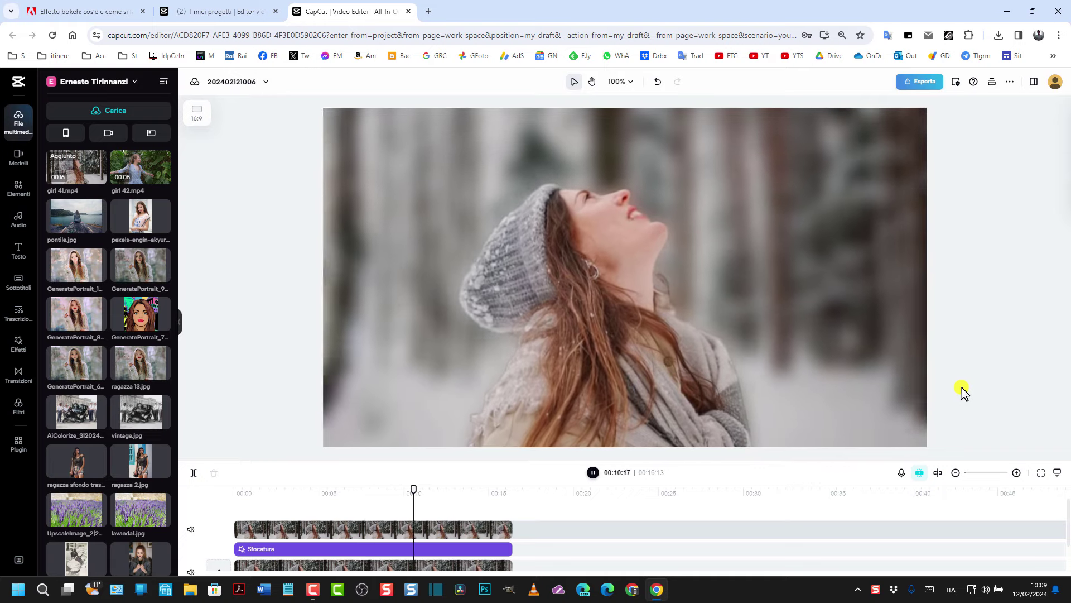
left_click(593, 472)
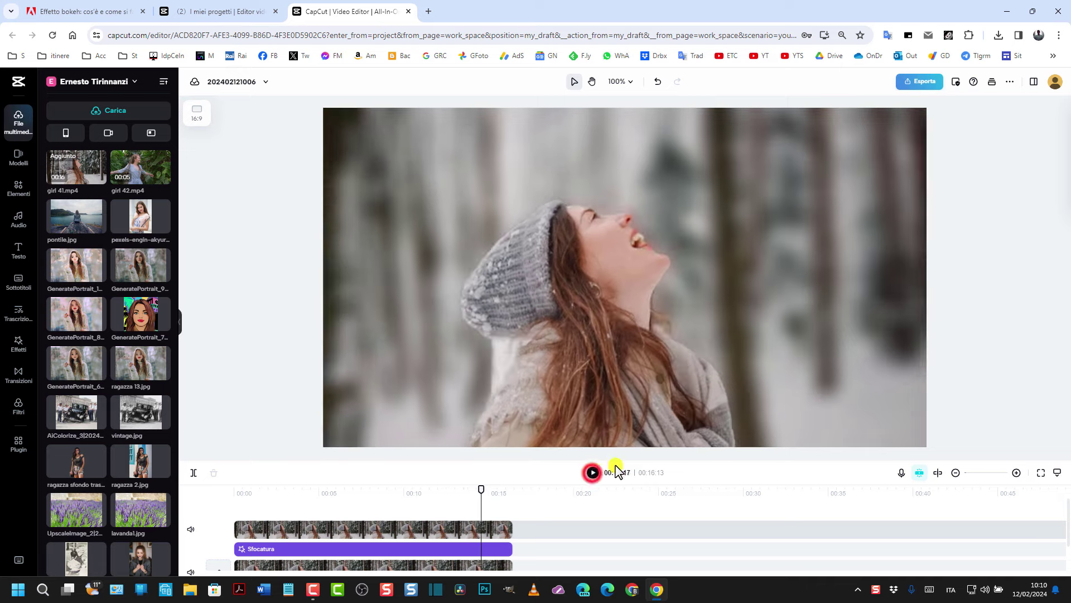
- Export the video as "Effetto Bokeh" in 1080p, high quality, 30 fps, MP4 format, and dismiss the download window
left_click(929, 84)
left_click(988, 407)
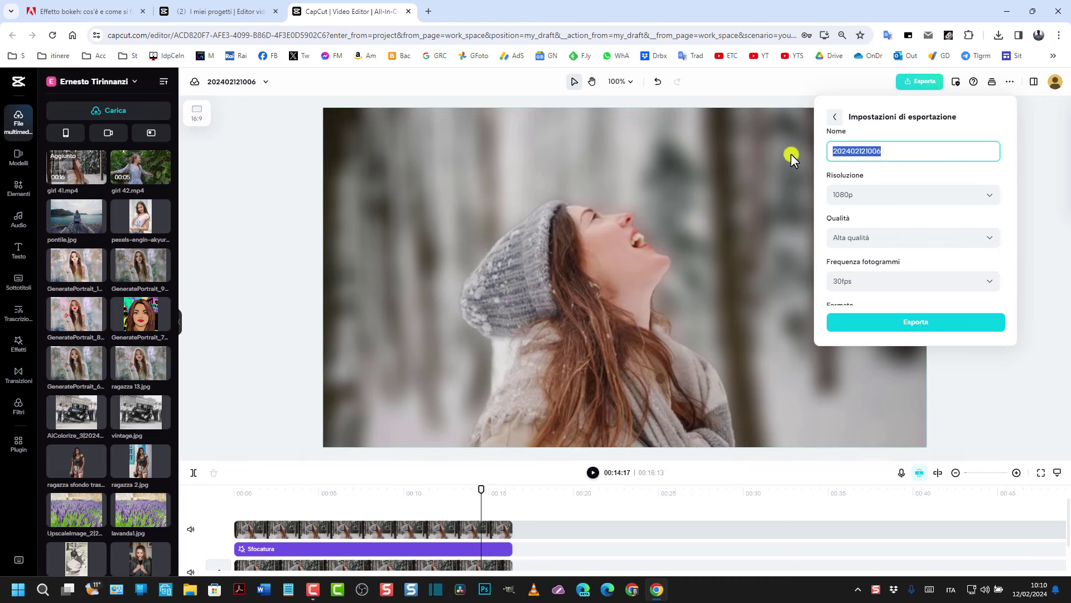
type("Effetto Bokeh")
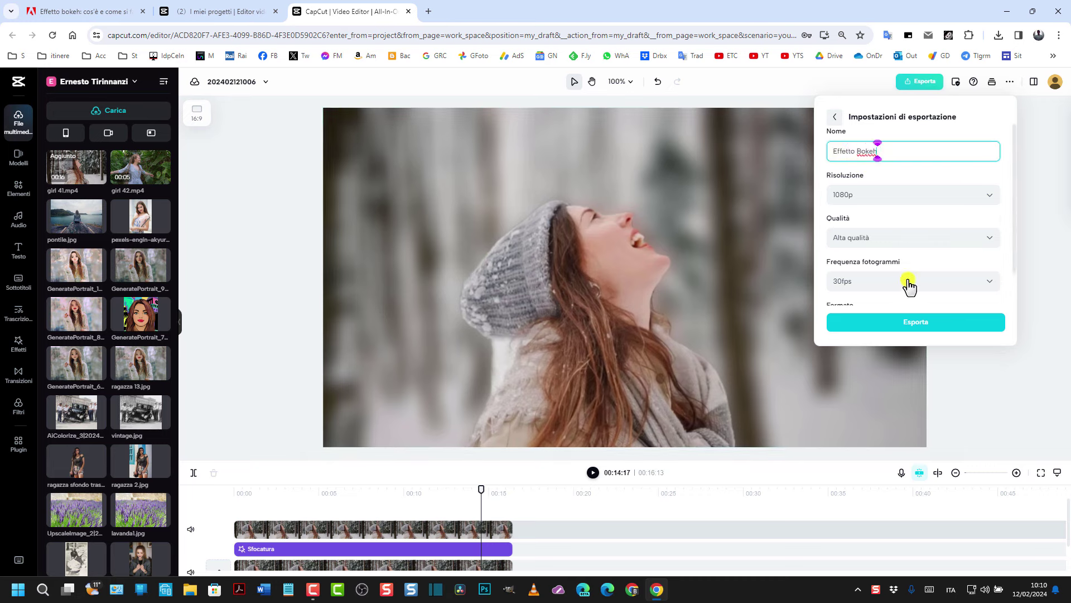
scroll(904, 284, "down", 1)
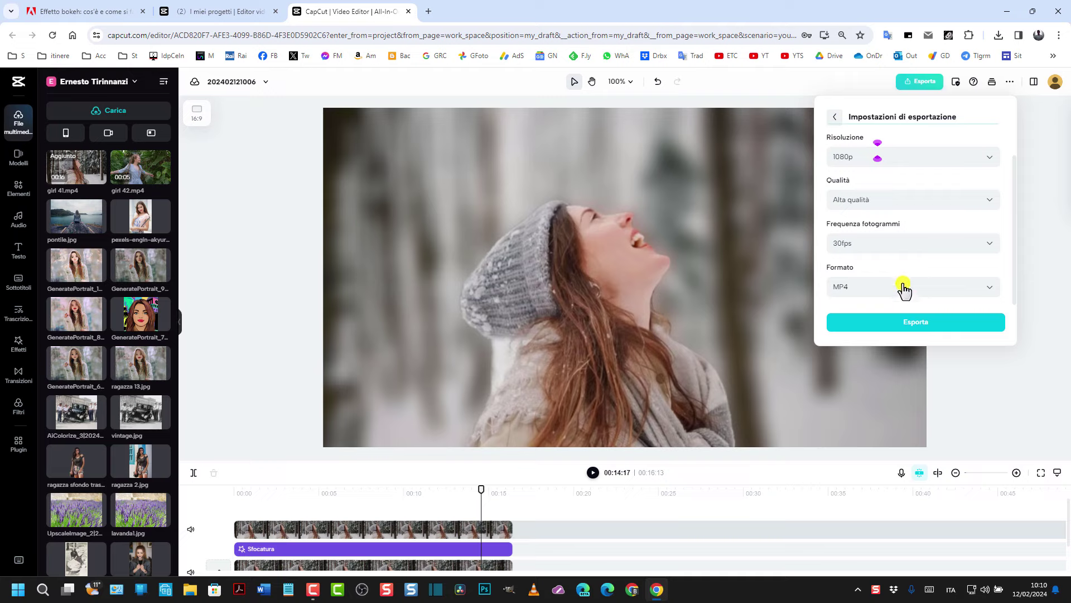
left_click(945, 320)
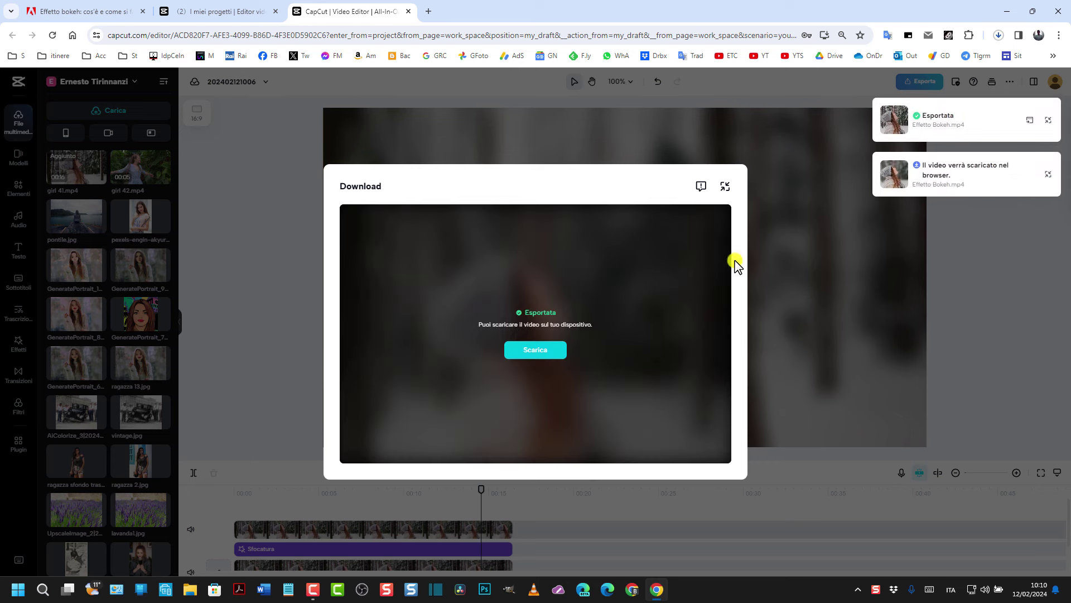
left_click(726, 190)
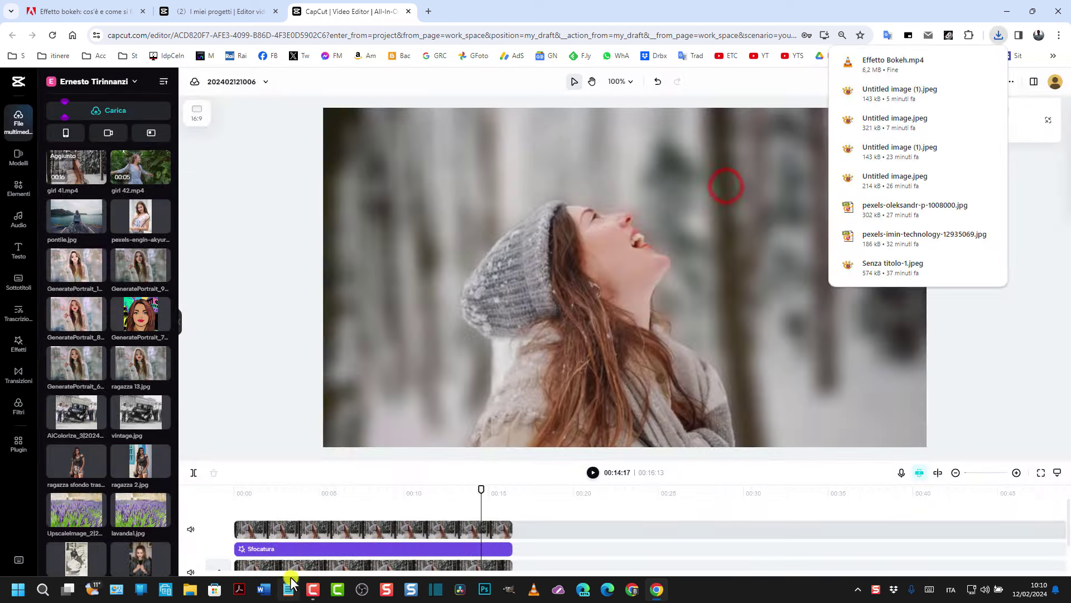
- Switch to File Explorer, view the exported "Effetto Bokeh.mp4" from the Downloads folder, and close the player and folder
left_click(189, 590)
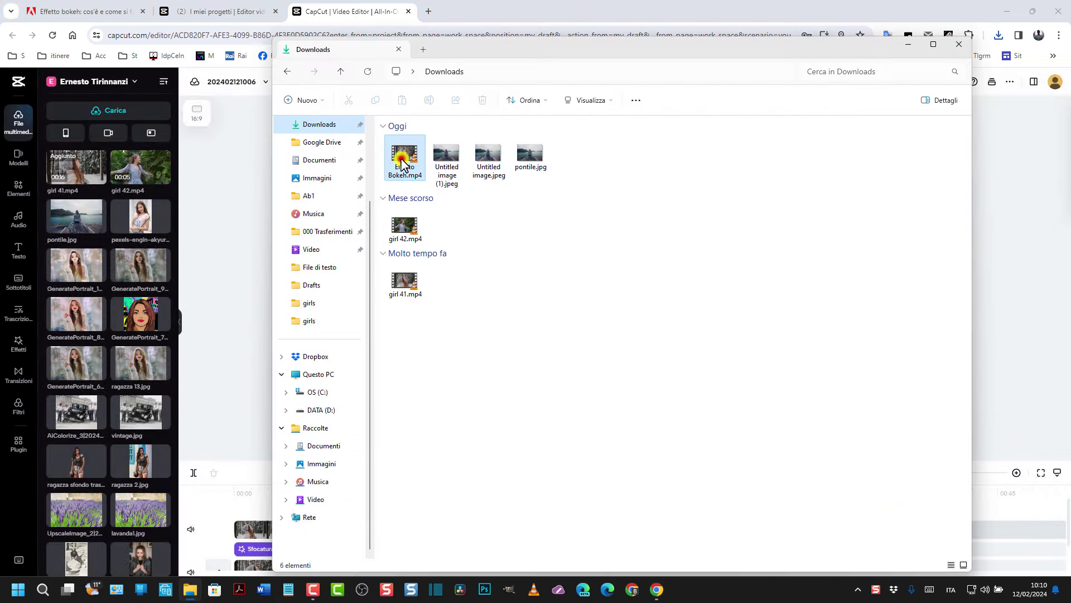
left_click(403, 162)
double_click(403, 162)
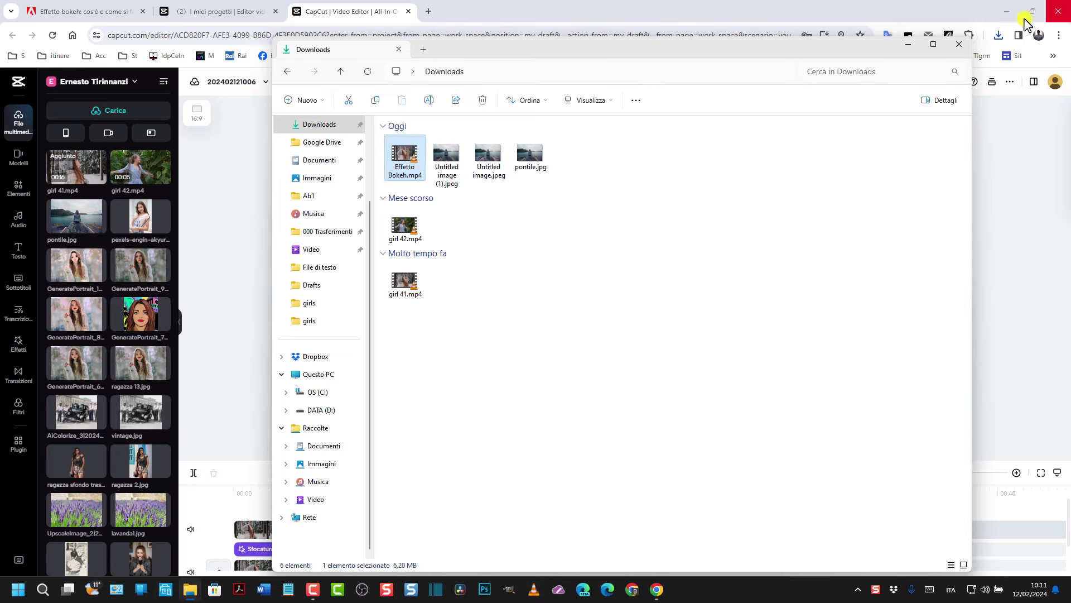
left_click(1057, 6)
left_click(960, 51)
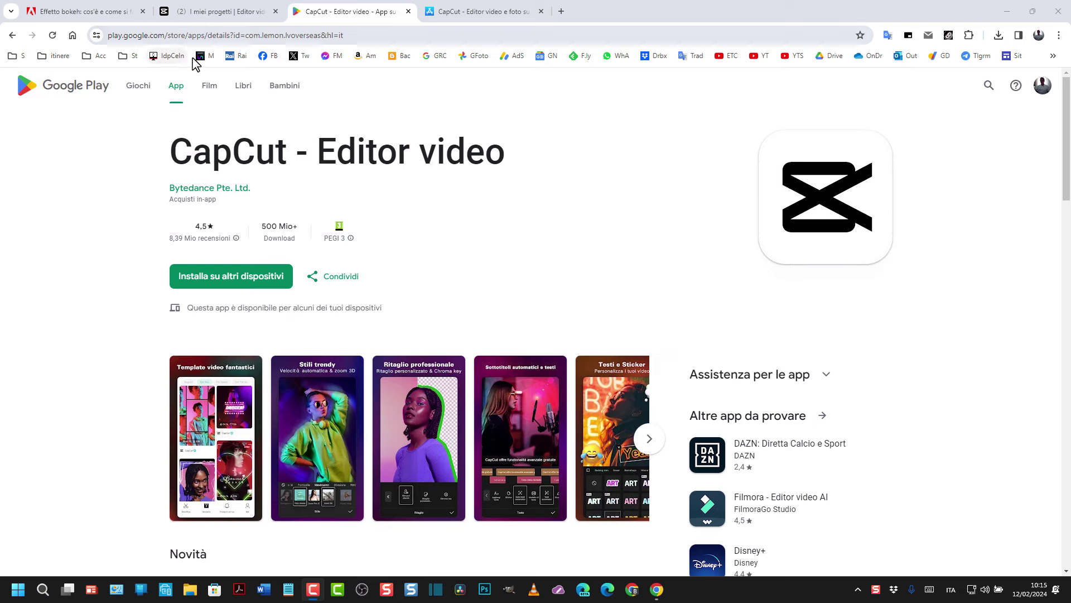
- View the CapCut download pages on Apple's App Store and Google Play
left_click(479, 12)
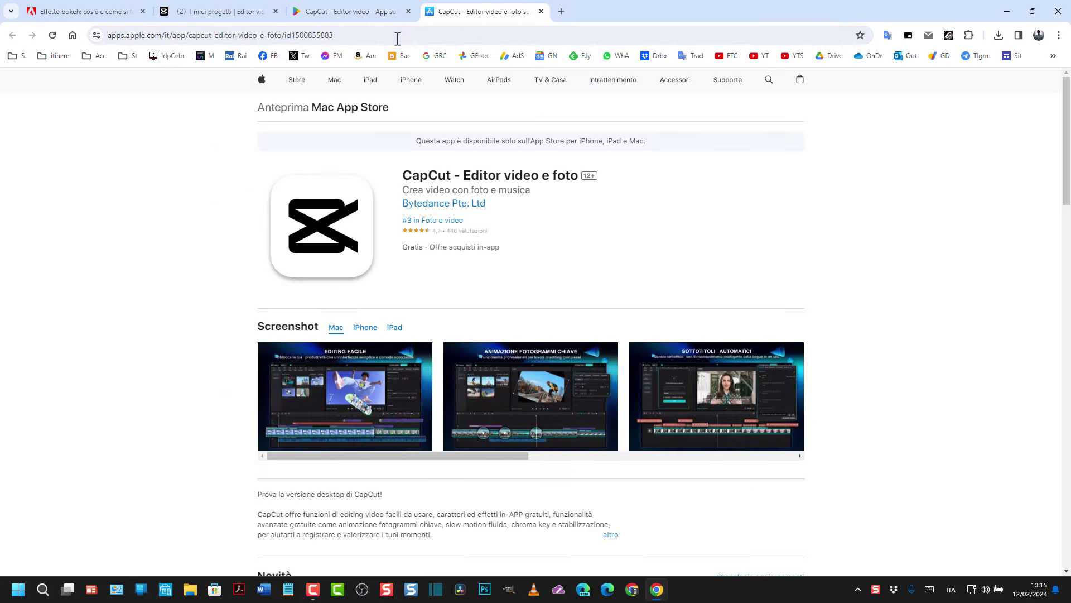
left_click(371, 13)
left_click(470, 14)
left_click(365, 11)
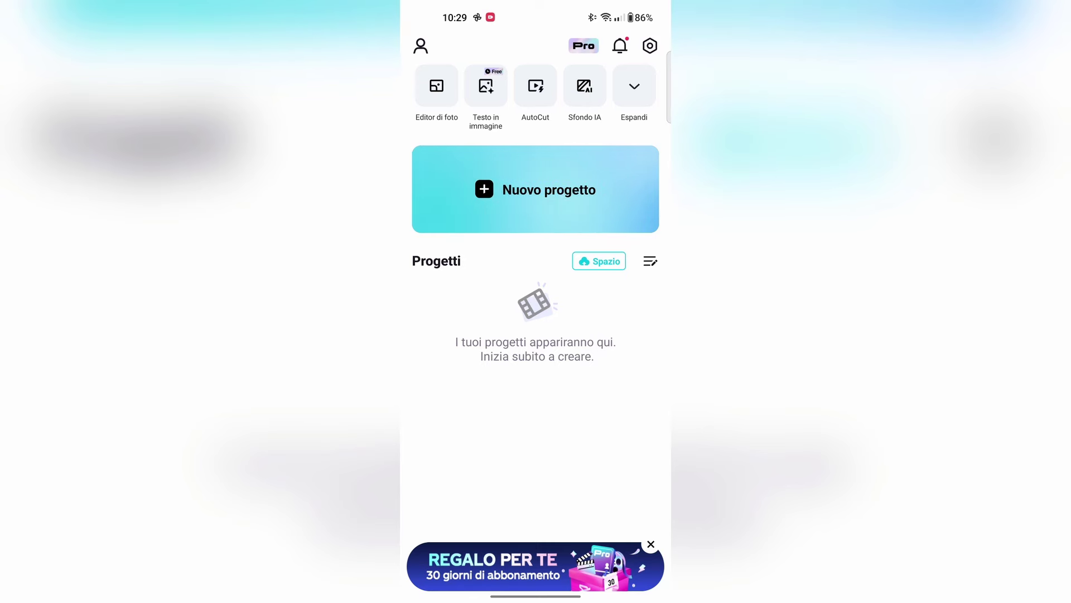
- Create a new project in the CapCut mobile app with the photo of the woman walking from the beach, in HD
left_click(540, 190)
left_click(459, 145)
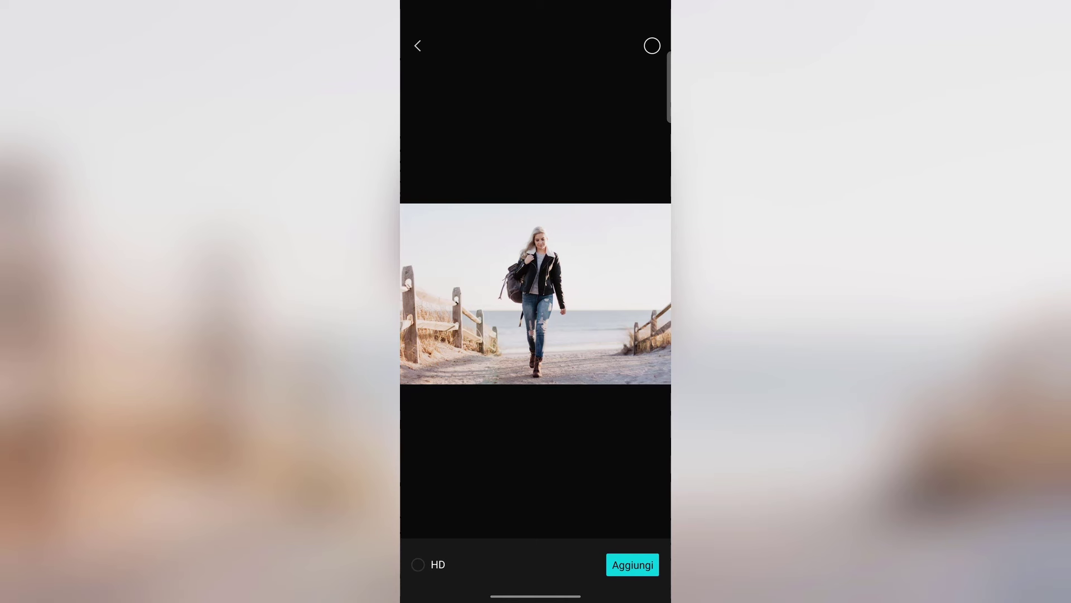
left_click(418, 564)
left_click(632, 565)
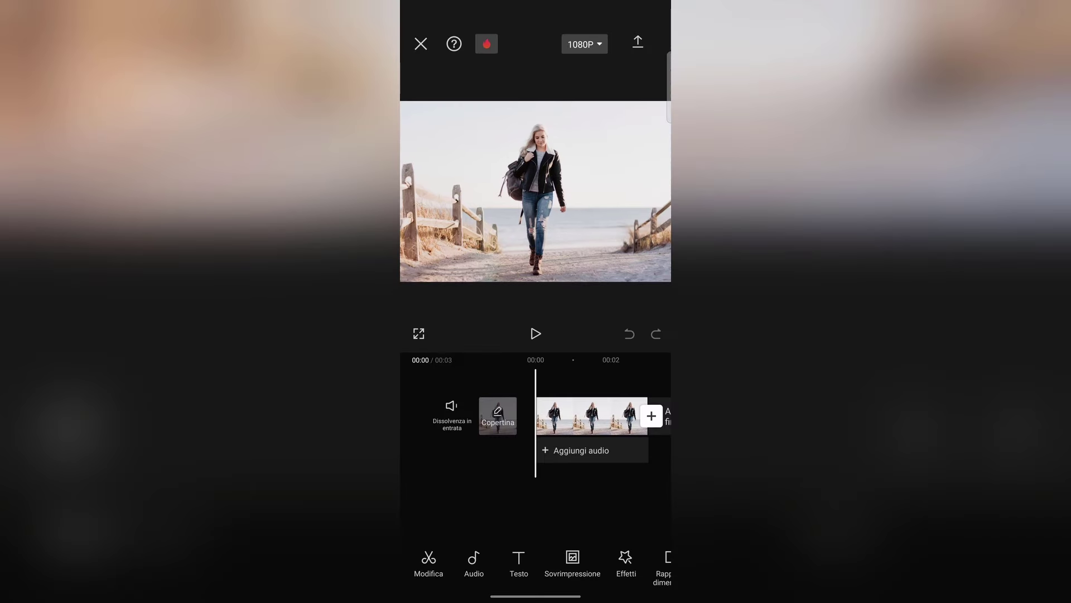
- Duplicate the photo clip of the walking woman on the timeline
left_click_drag(494, 495, 457, 498)
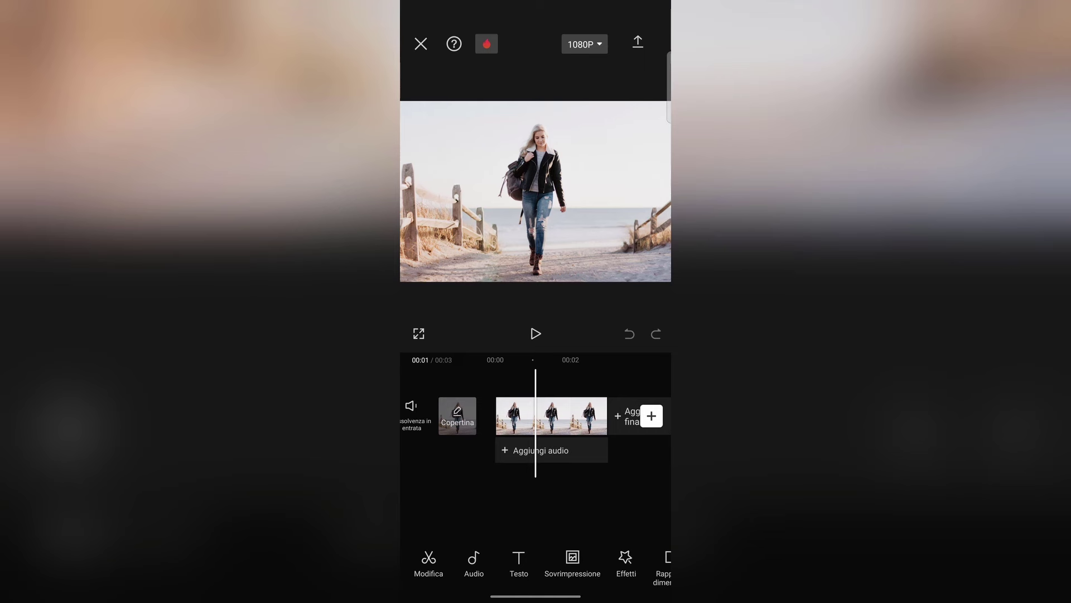
left_click(428, 561)
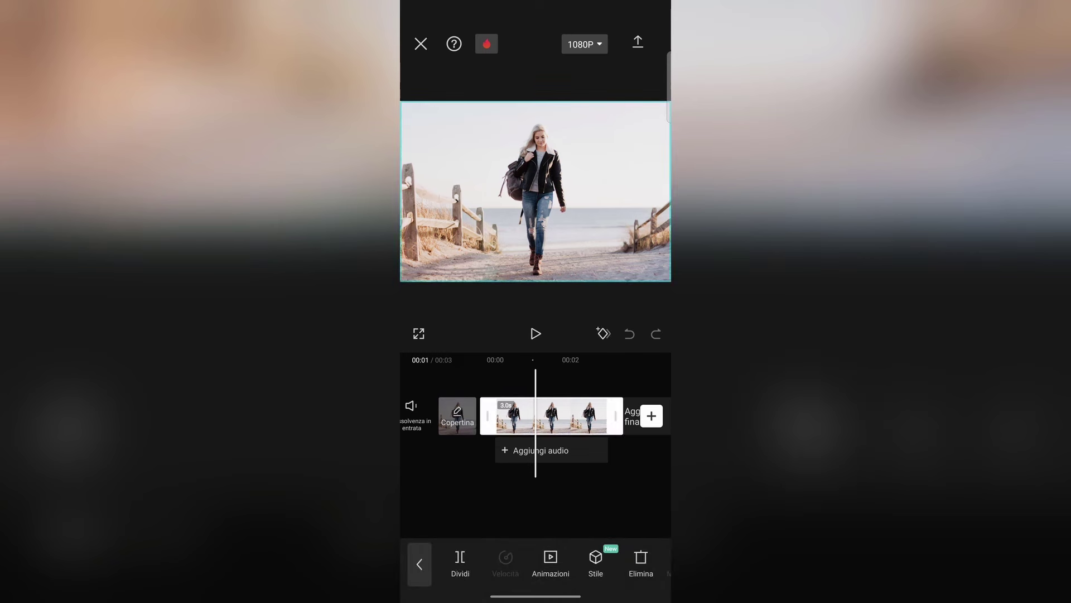
scroll(589, 554, "right", 6)
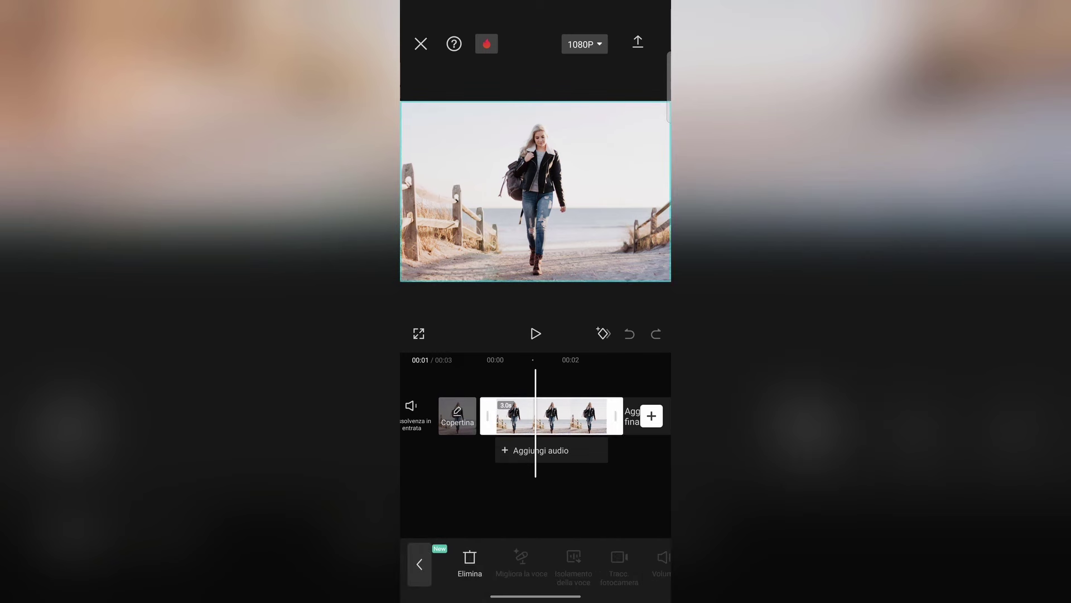
scroll(595, 557, "right", 6)
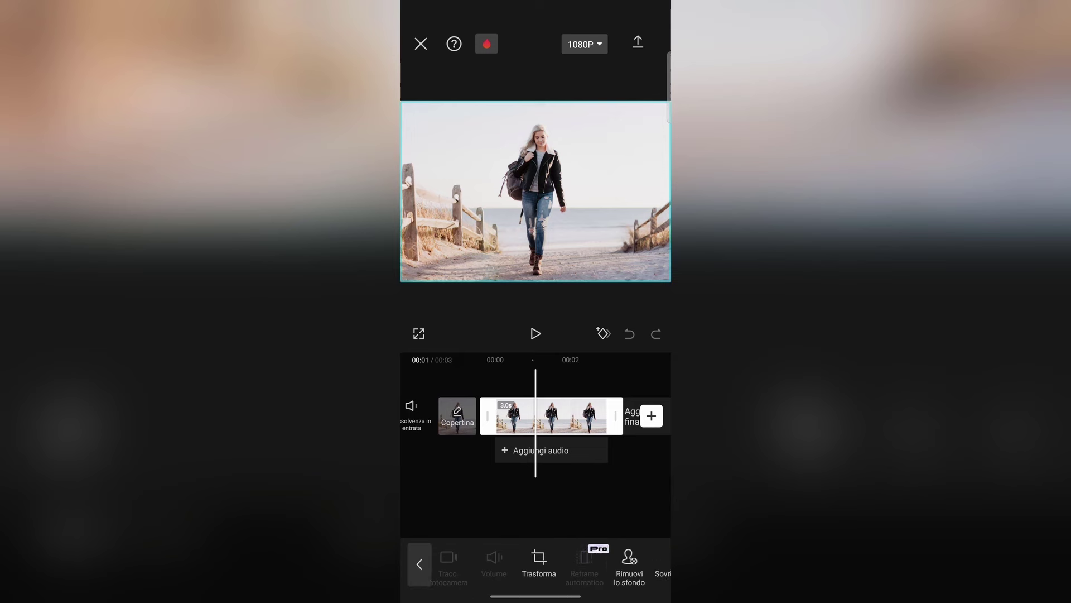
scroll(600, 563, "left", 1)
left_click(514, 561)
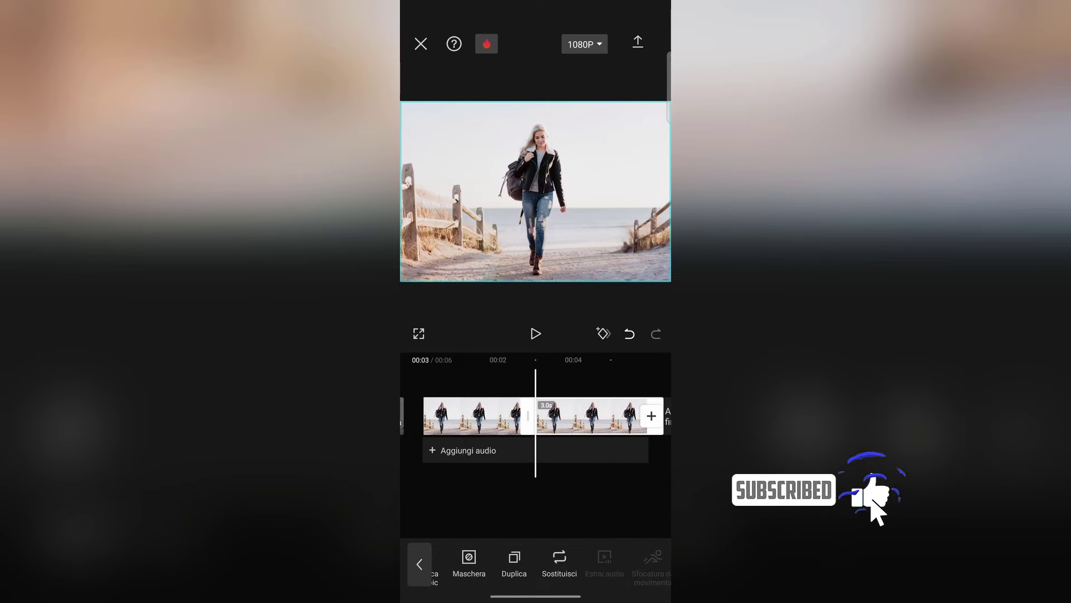
- Return to the first photo clip, deselect it, and search the video effects for "blur"
left_click_drag(564, 453, 612, 448)
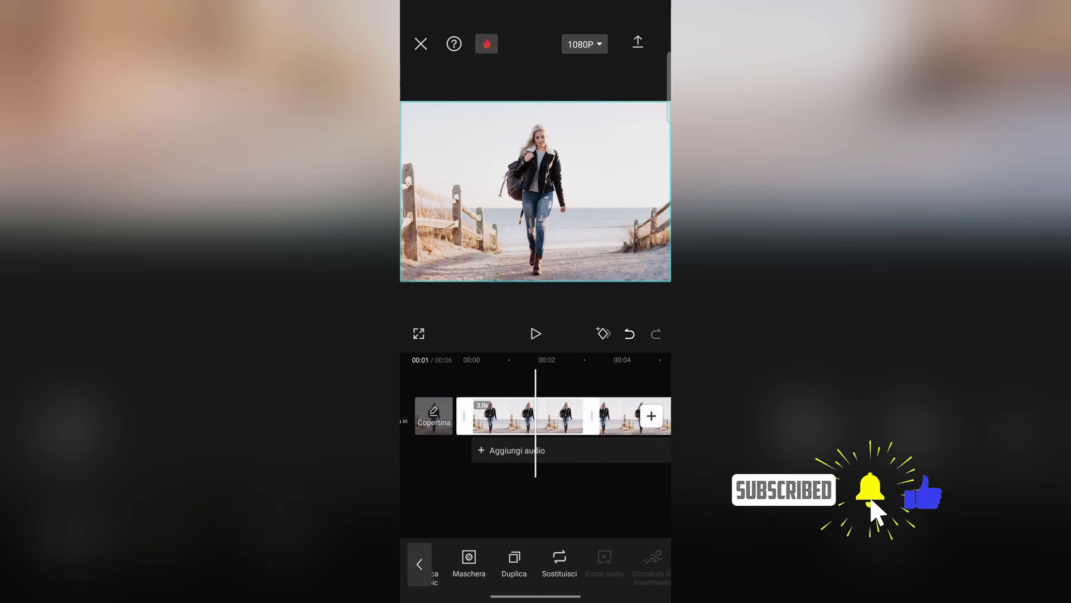
left_click(518, 415)
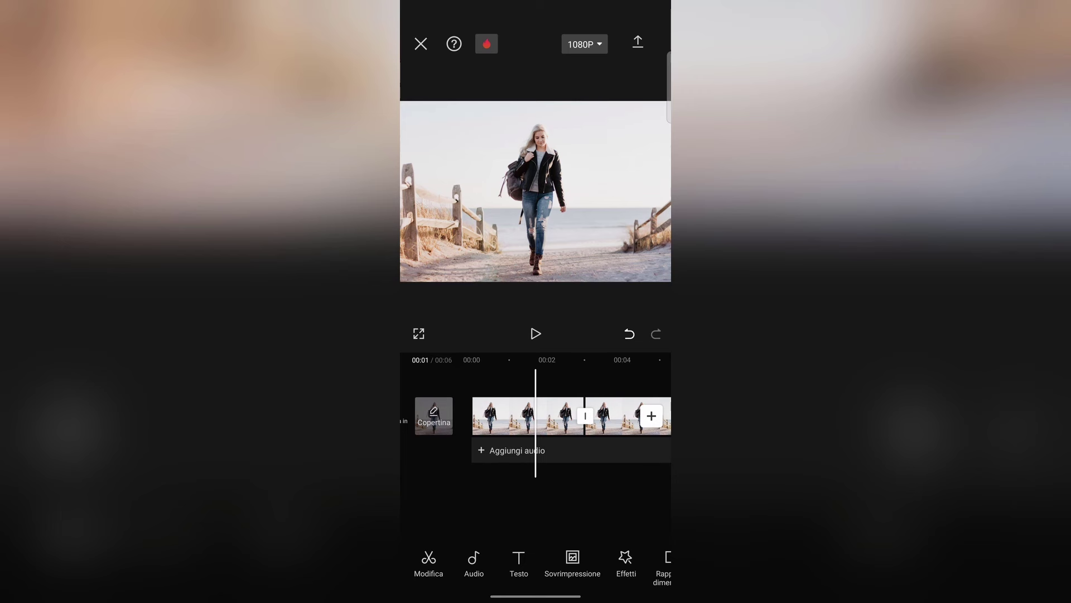
left_click(624, 559)
left_click(470, 561)
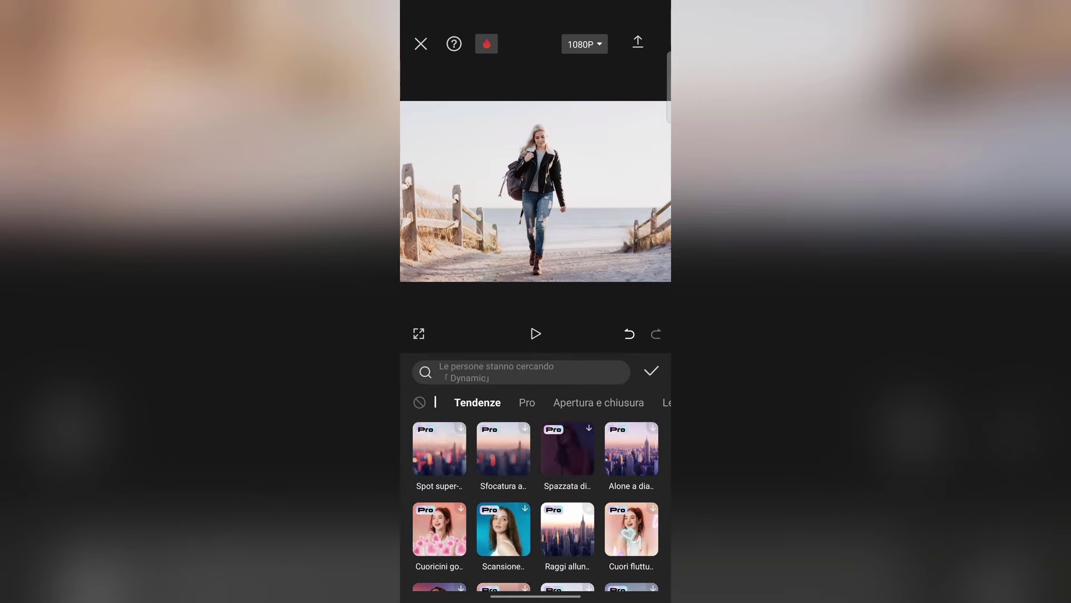
left_click(502, 371)
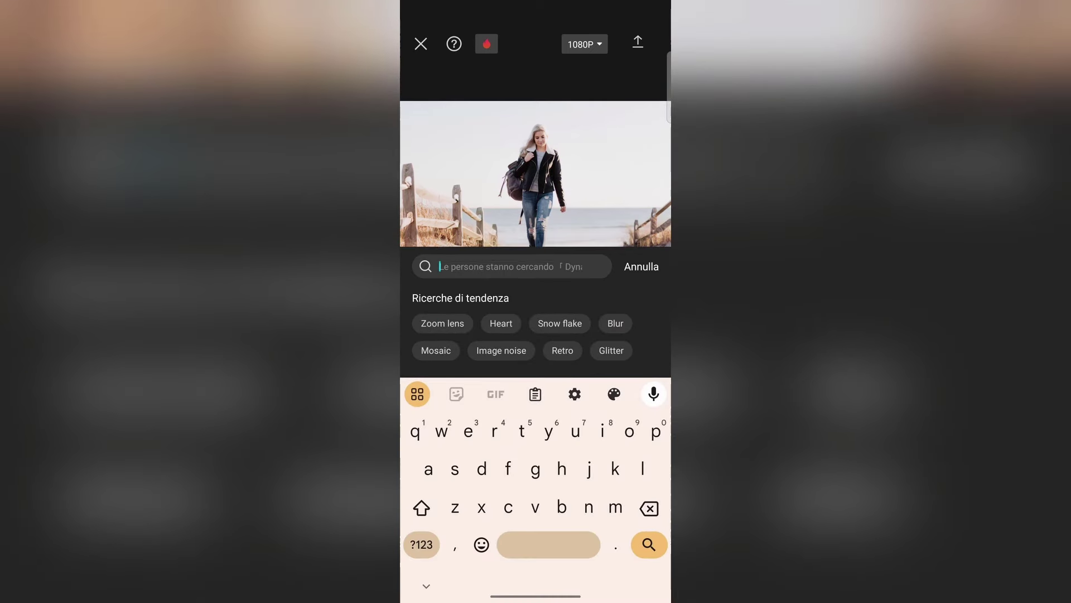
type("bl")
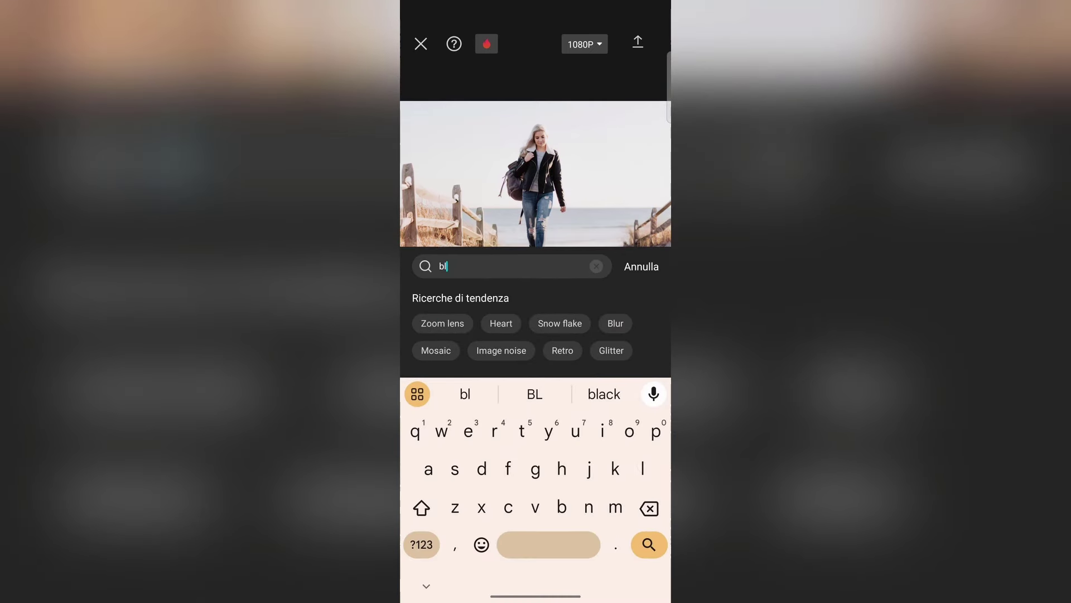
type("ur")
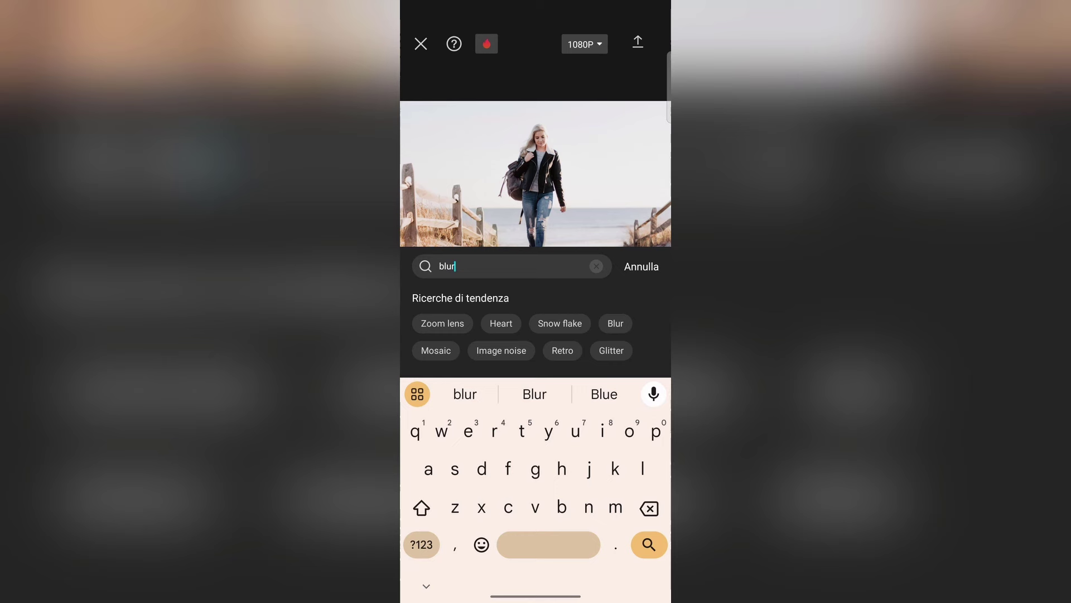
key("Return")
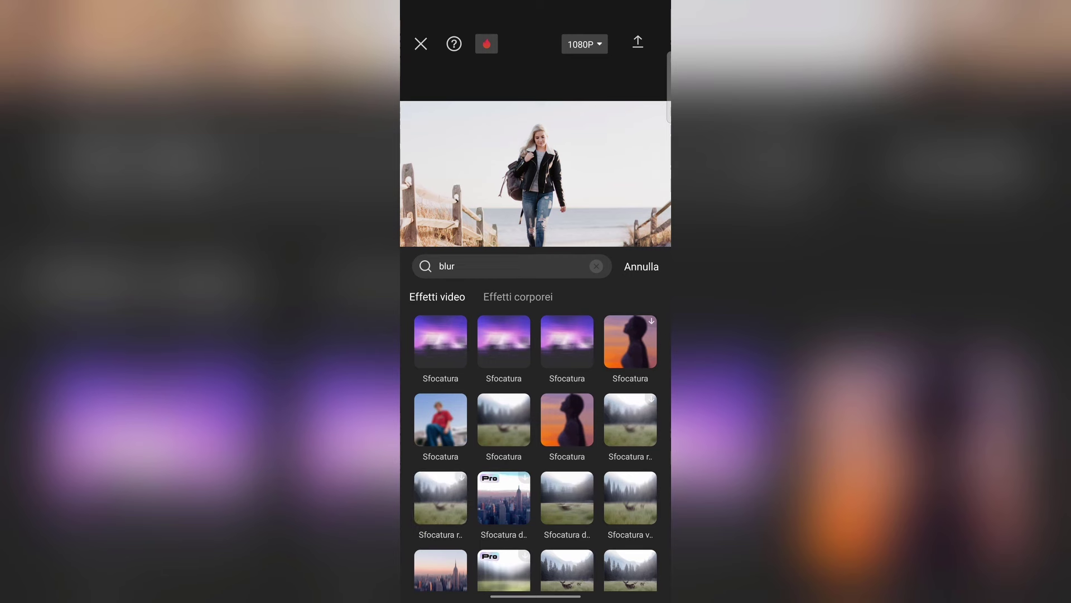
- Apply the Sfocatura video effect with the red-shirted person thumbnail and raise its blur to about four fifths of the slider
mouse_move(614, 531)
left_mouse_down()
mouse_move(622, 455)
mouse_move(602, 504)
left_mouse_up()
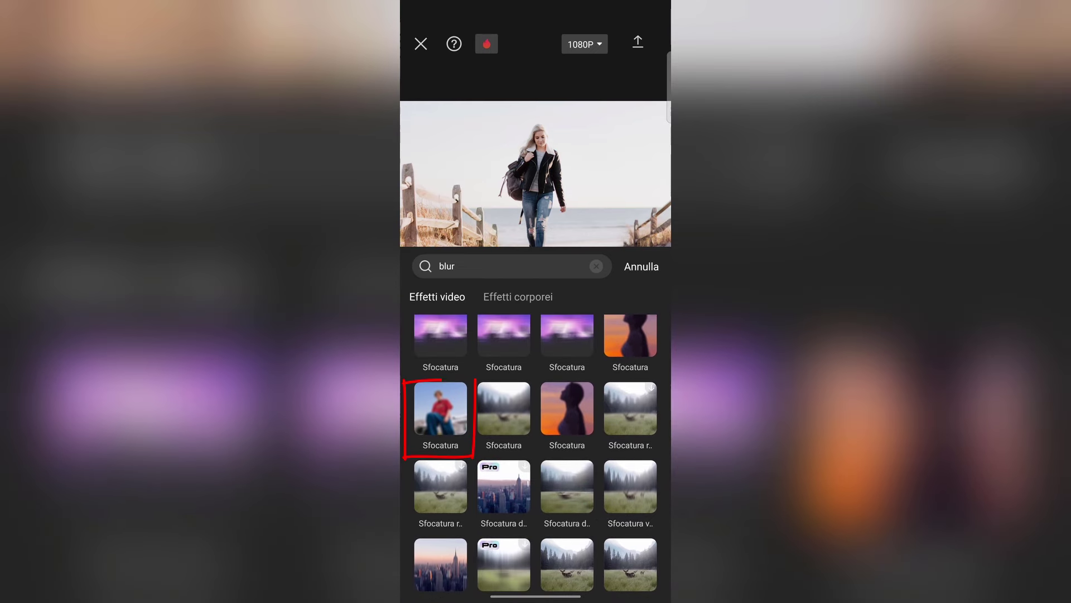
left_click(440, 408)
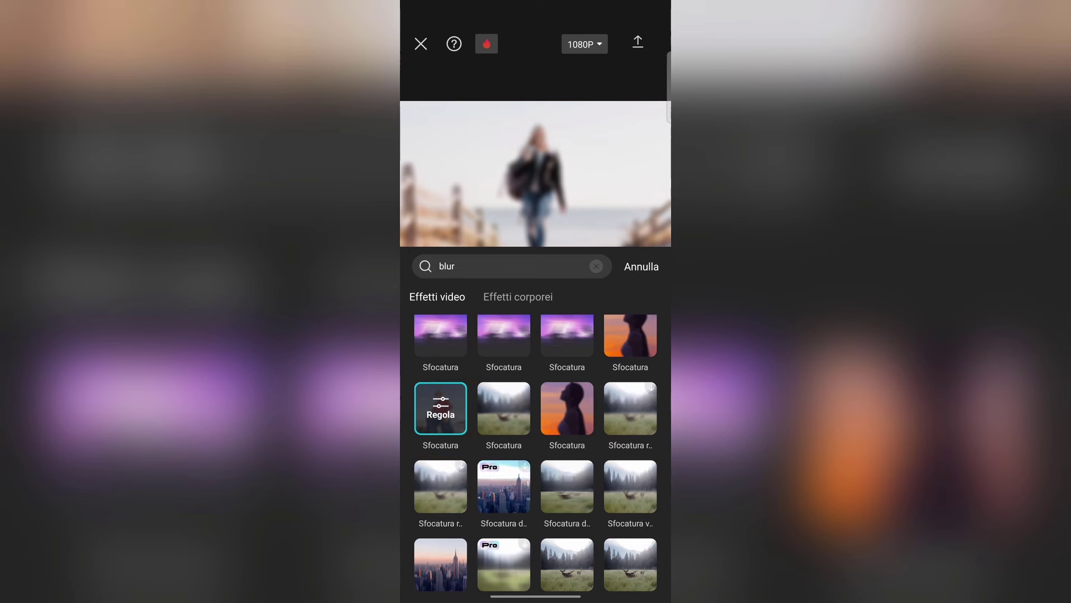
left_click(440, 407)
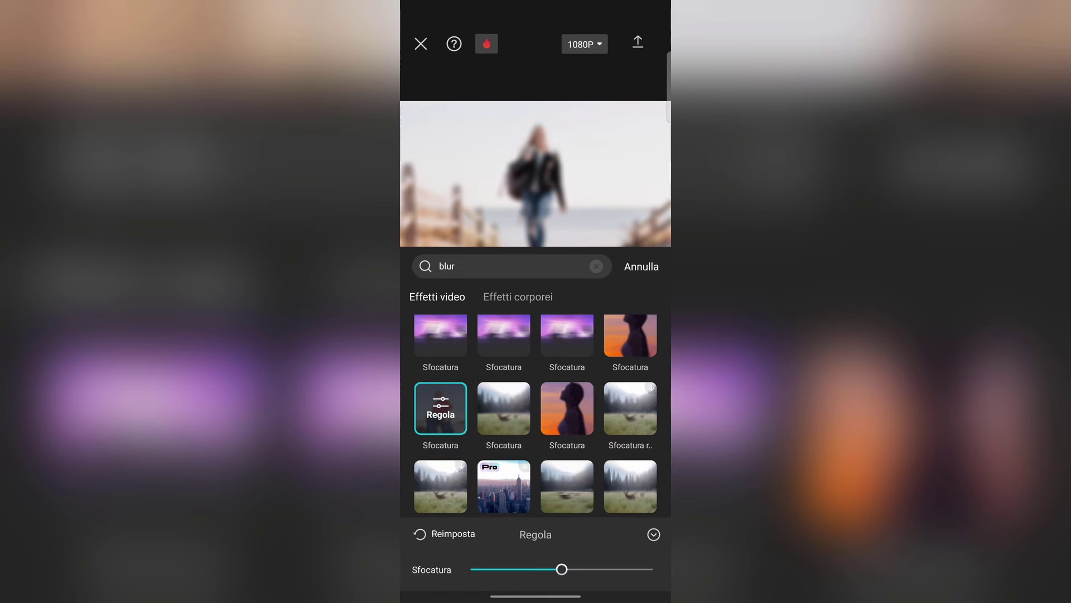
left_click_drag(562, 569, 615, 570)
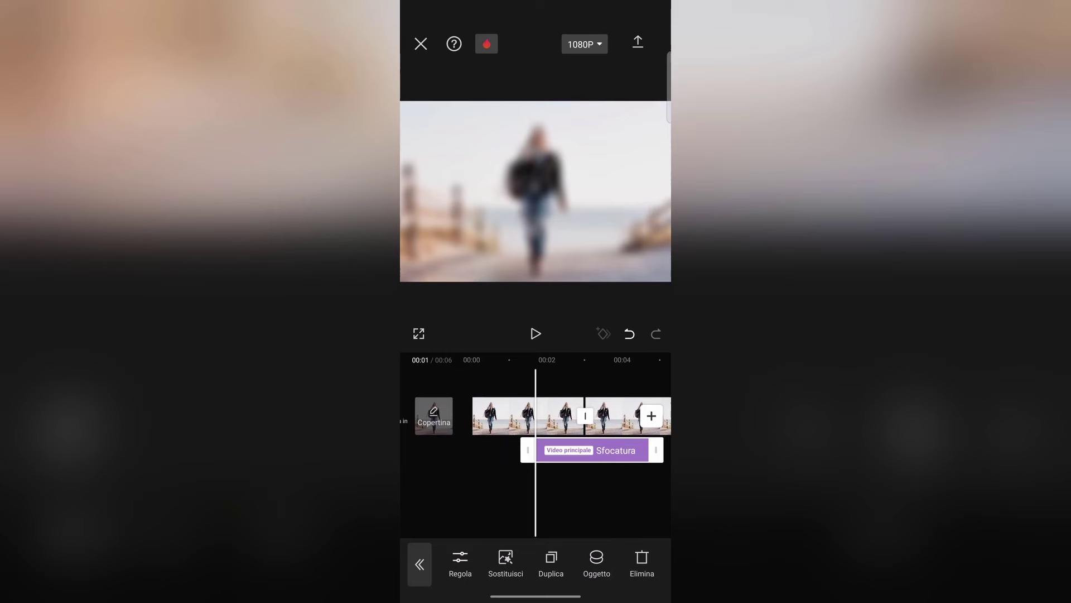
- Adjust both ends of the Sfocatura effect on the timeline so it spans exactly the first photo clip
mouse_move(588, 449)
left_mouse_down()
mouse_move(549, 460)
mouse_move(499, 450)
mouse_move(594, 446)
left_mouse_up()
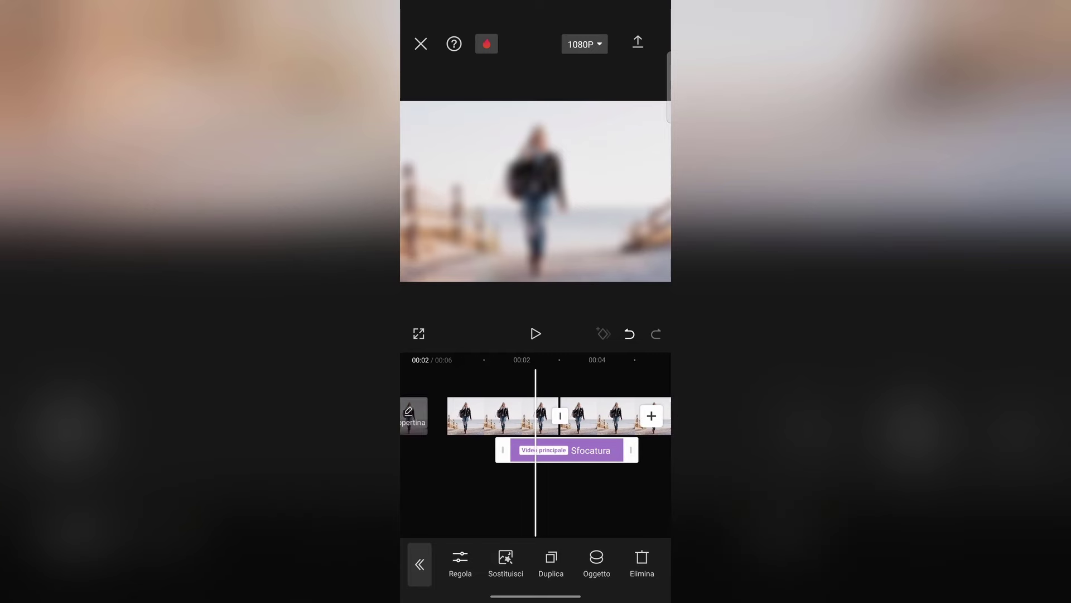
left_click_drag(511, 452, 490, 453)
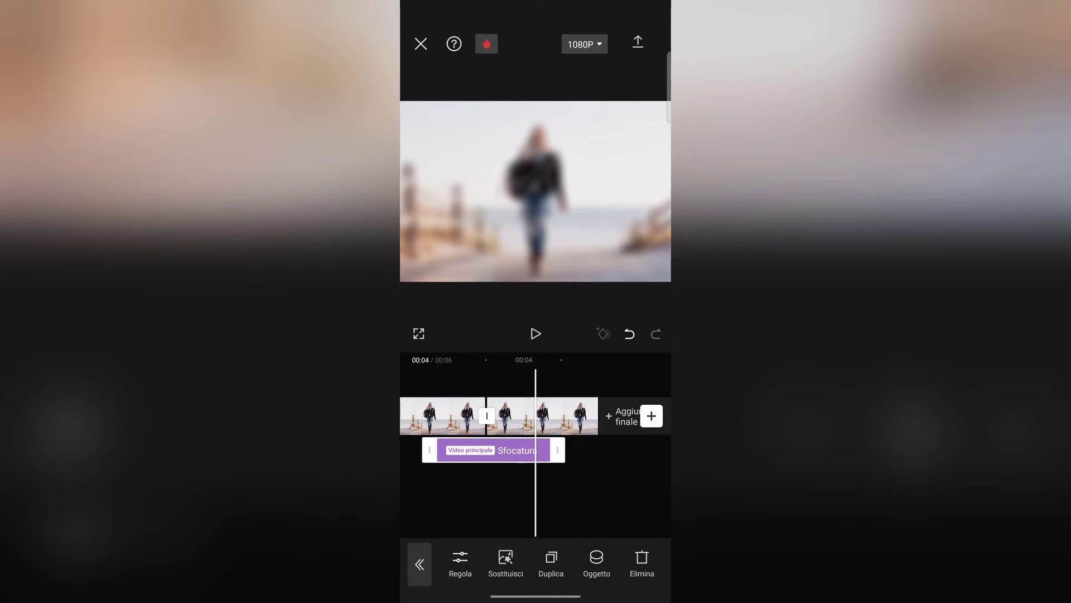
mouse_move(556, 450)
left_mouse_down()
mouse_move(526, 451)
mouse_move(592, 450)
mouse_move(544, 450)
left_mouse_up()
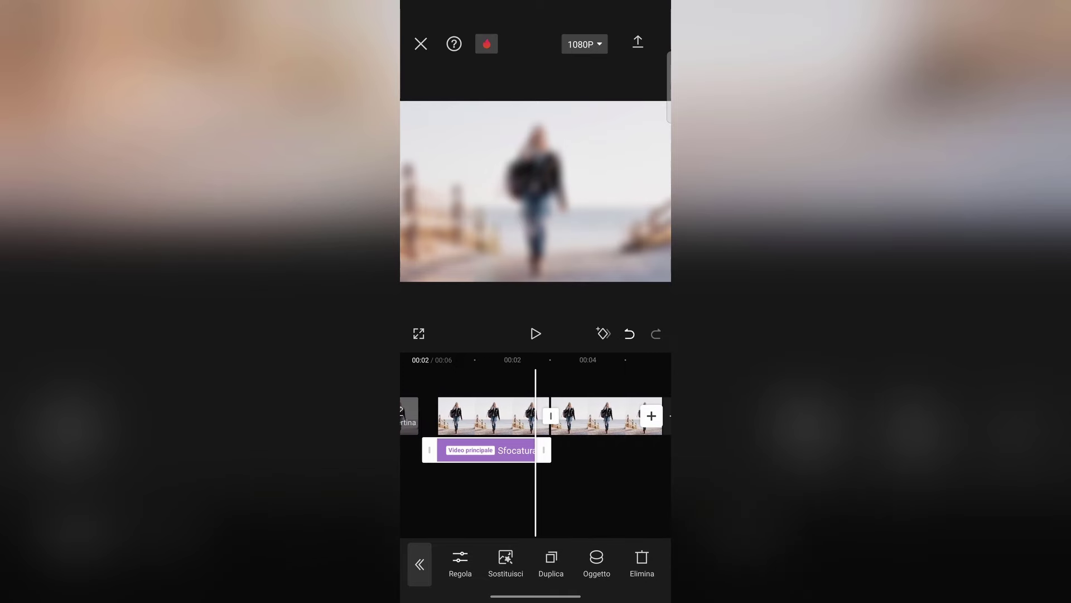
- Turn the second photo clip into an overlay (Sovrimpressione)
left_click_drag(593, 502, 537, 507)
left_click(578, 417)
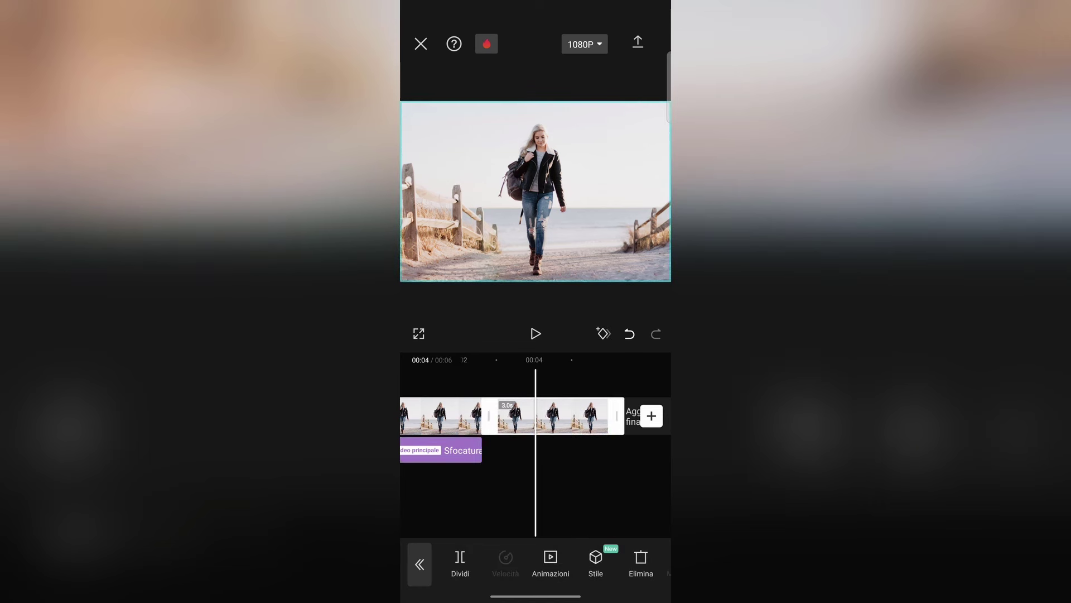
left_click_drag(625, 561, 589, 557)
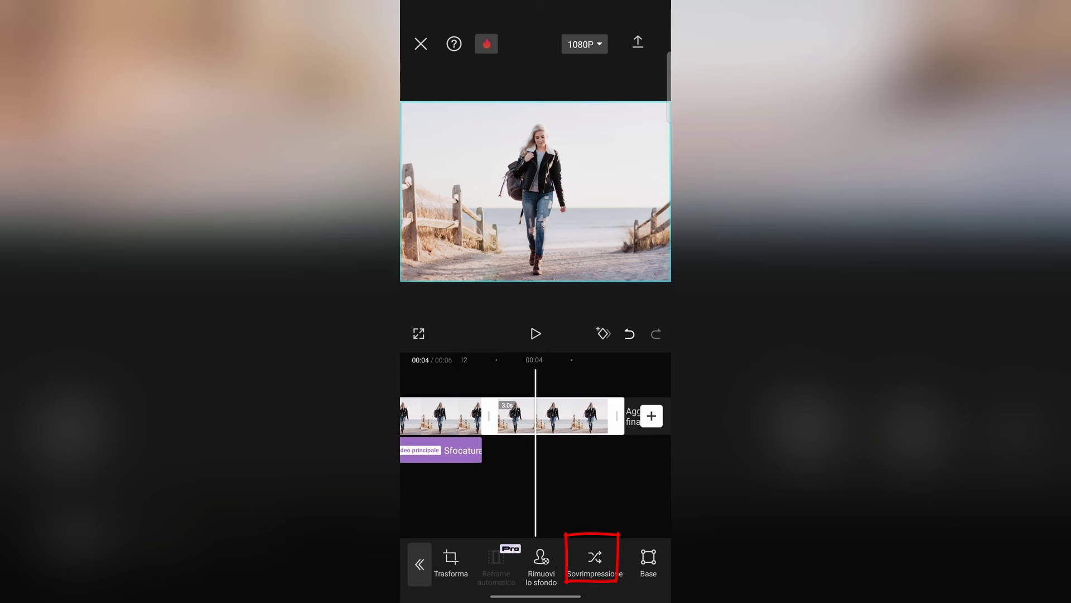
left_click(595, 558)
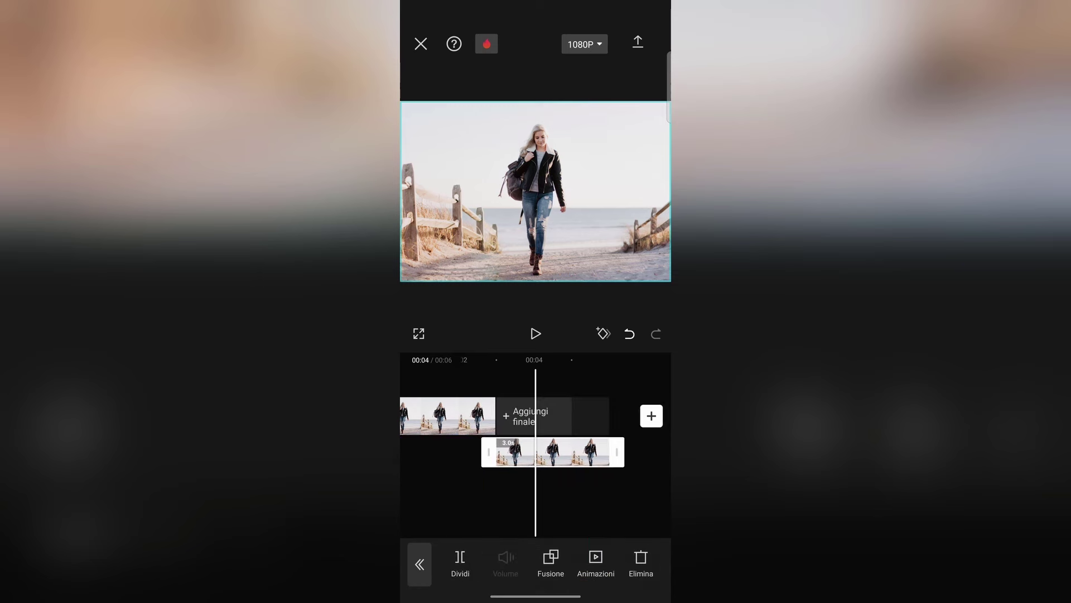
- Align the overlay photo directly beneath the first photo clip, matching its start and its 3.0 s length
left_click_drag(570, 453, 533, 453)
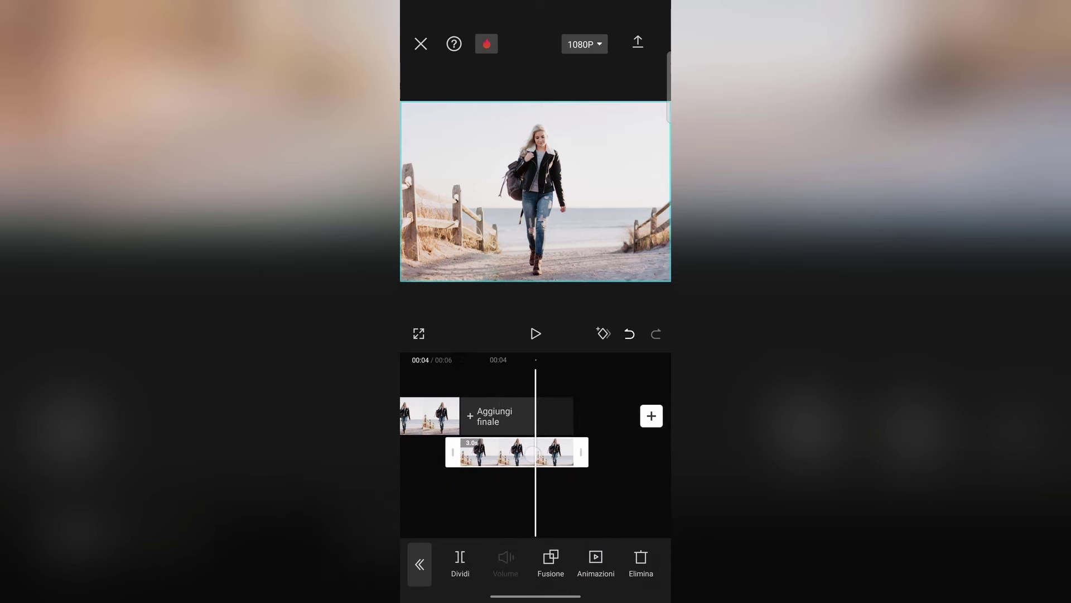
left_click_drag(418, 452, 536, 452)
left_click(536, 502)
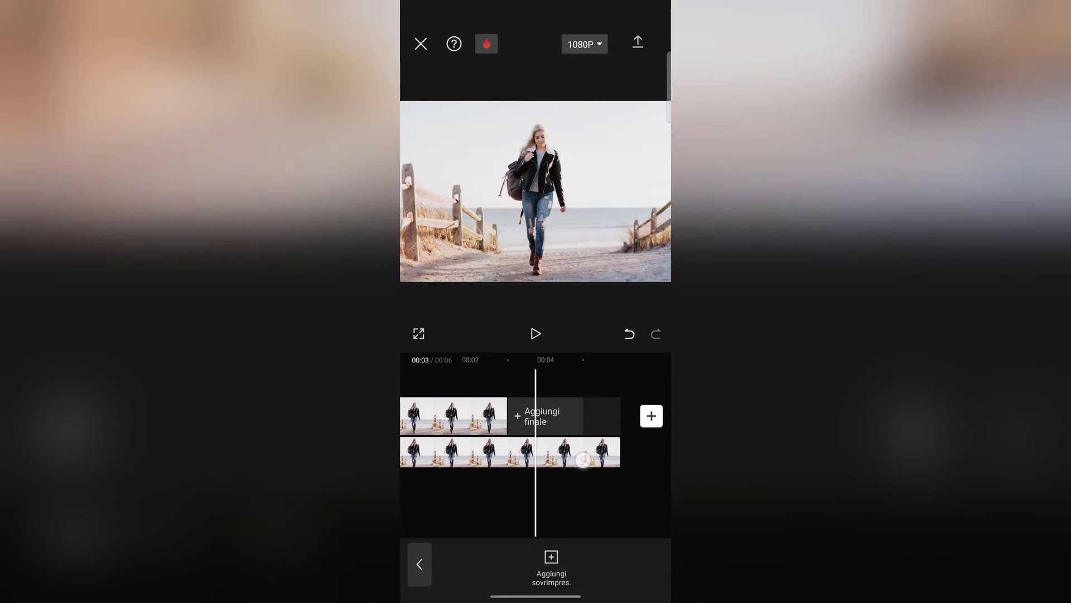
left_click(592, 452)
left_click_drag(636, 453, 518, 469)
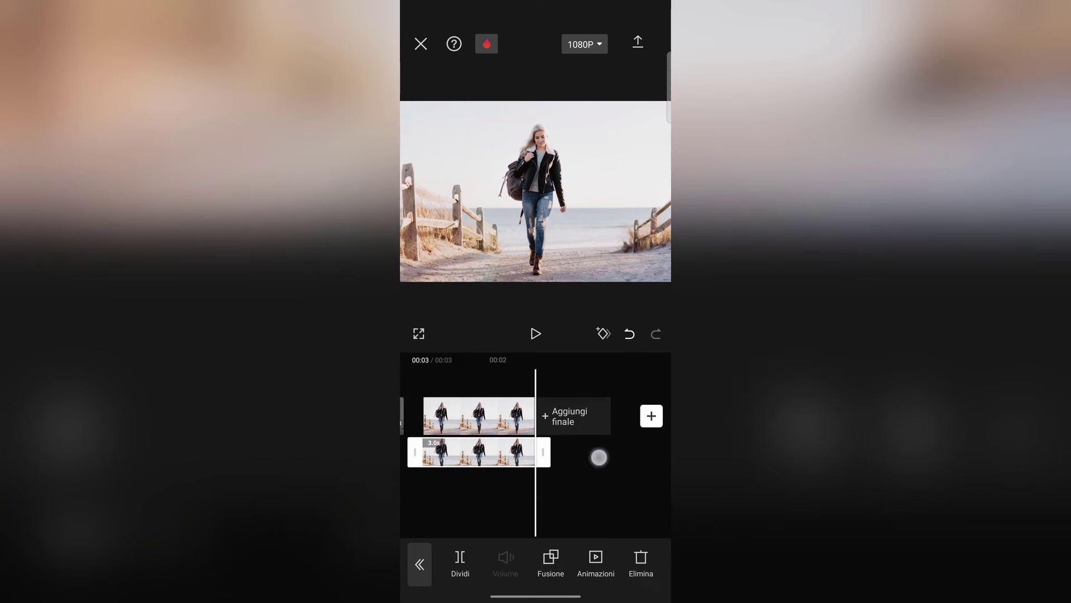